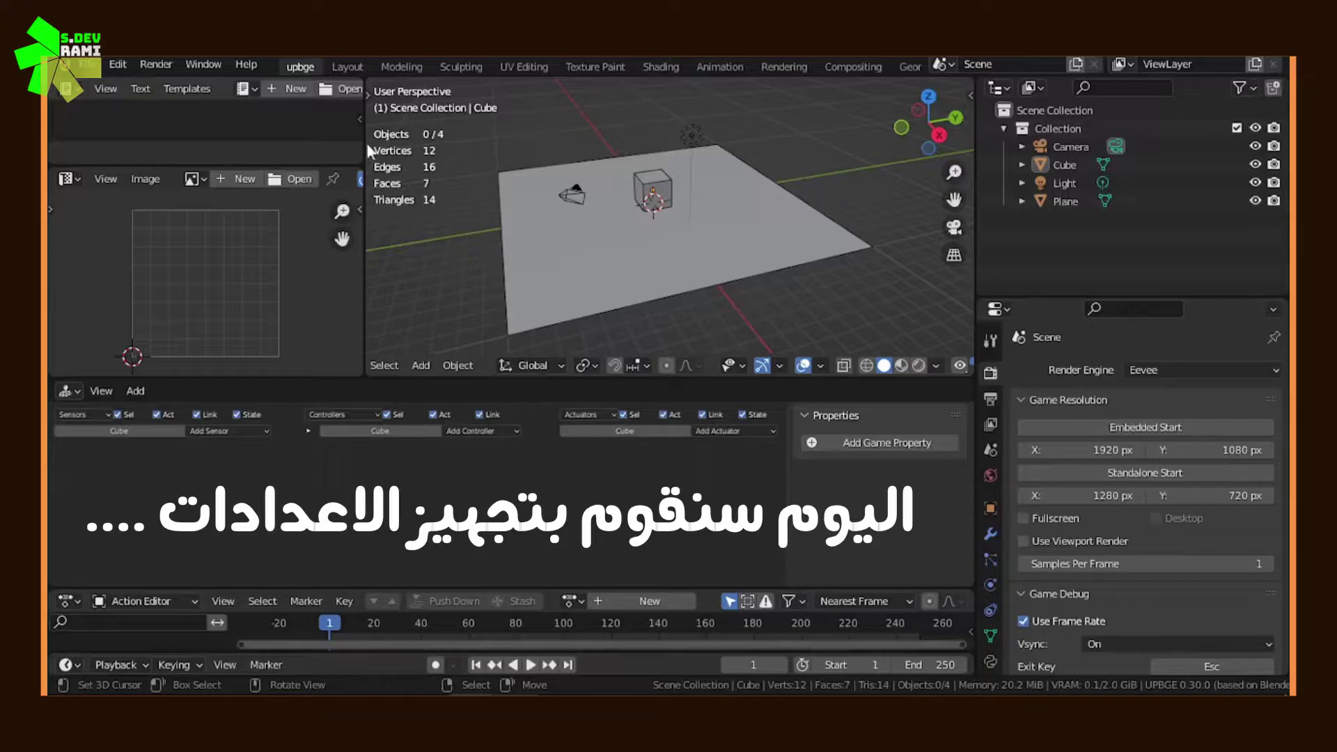
- Open the Preferences window and move it over the 3D viewport
{"action": "left_click", "coordinate": [117, 64]}
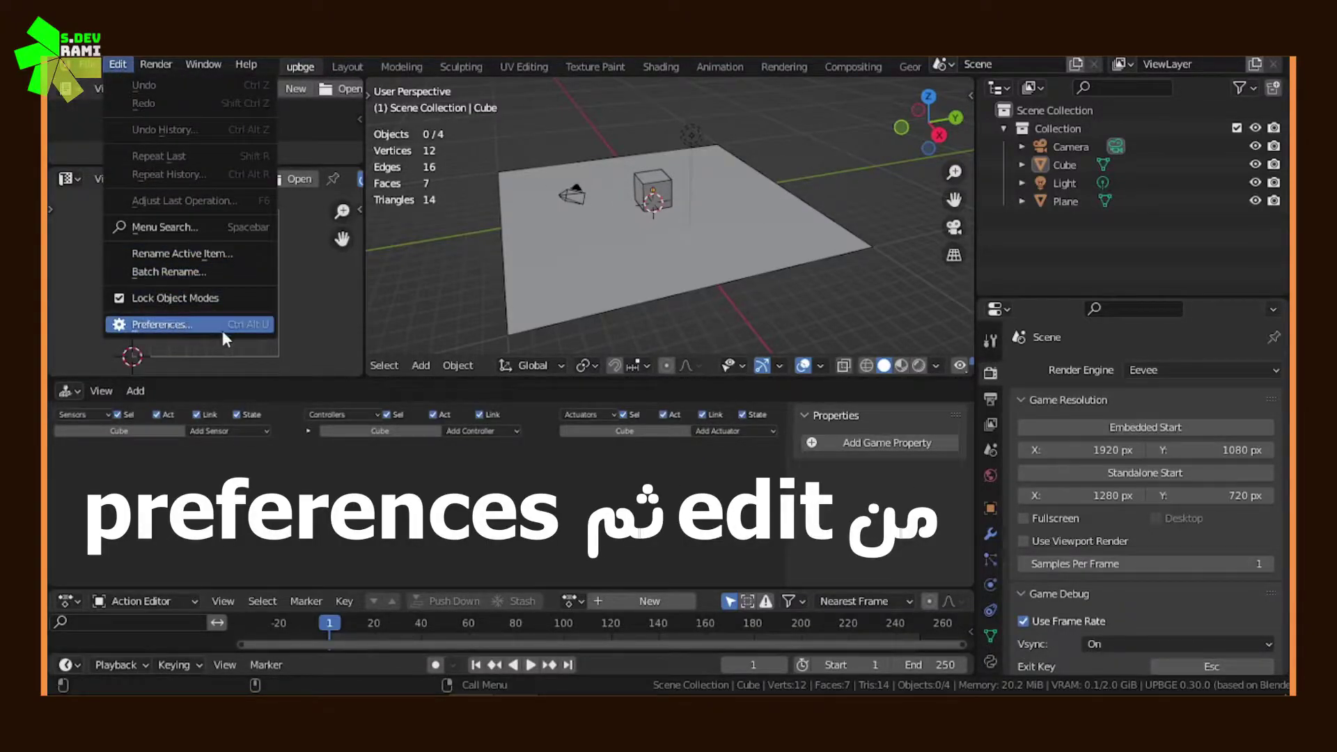
{"action": "left_click", "coordinate": [185, 324]}
{"action": "left_click_drag", "start_coordinate": [270, 82], "coordinate": [822, 117]}
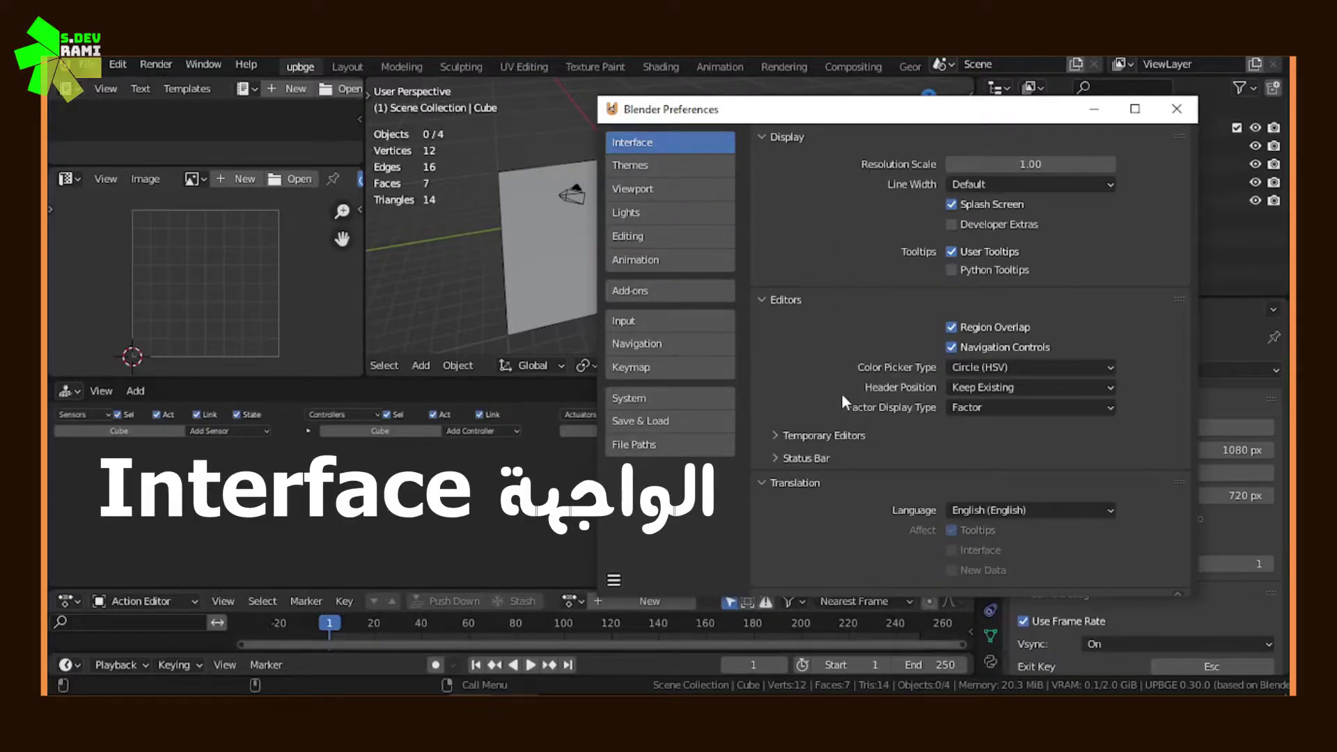
- Expand the Interface preferences' Status Bar options and check that scene statistics, system memory, video memory and Blender version are enabled
{"action": "left_click", "coordinate": [814, 459]}
{"action": "scroll", "coordinate": [885, 396], "scroll_direction": "down", "scroll_amount": 3}
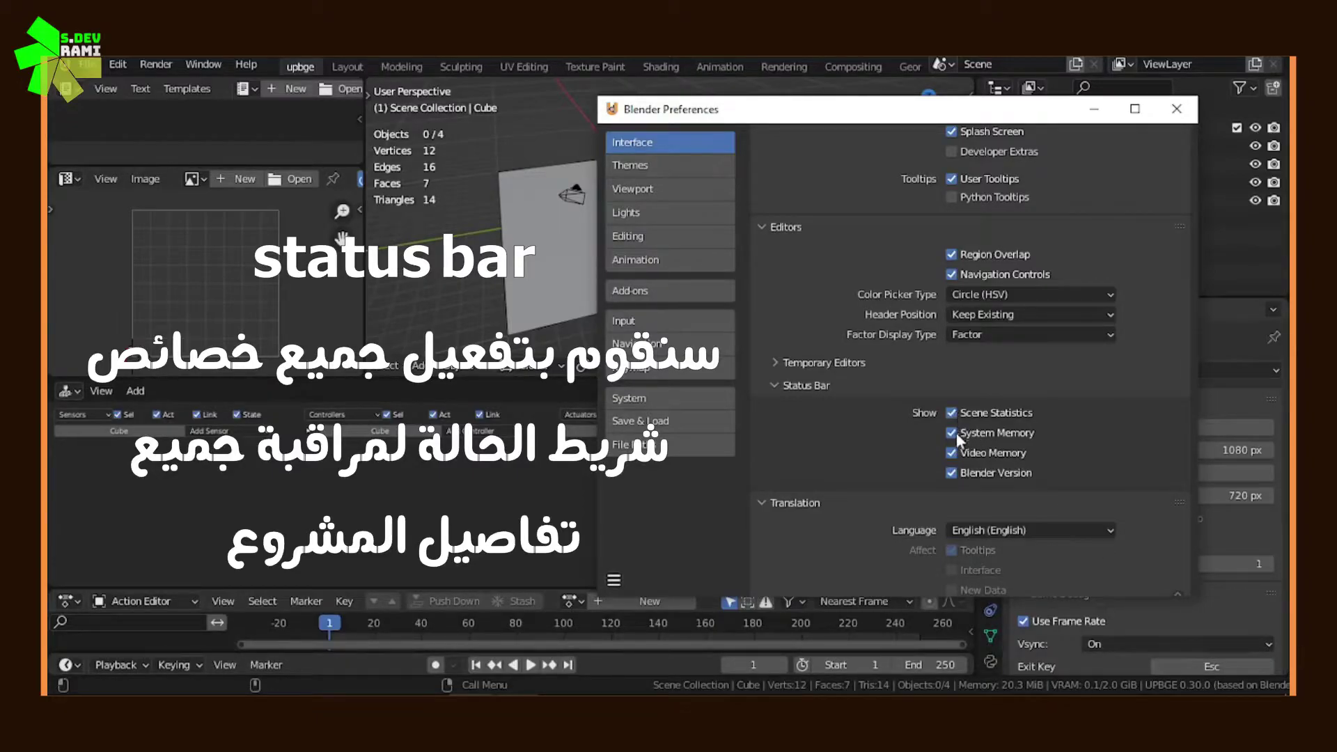
{"action": "left_click", "coordinate": [952, 473]}
{"action": "left_click", "coordinate": [952, 473]}
{"action": "scroll", "coordinate": [926, 441], "scroll_direction": "down", "scroll_amount": 2}
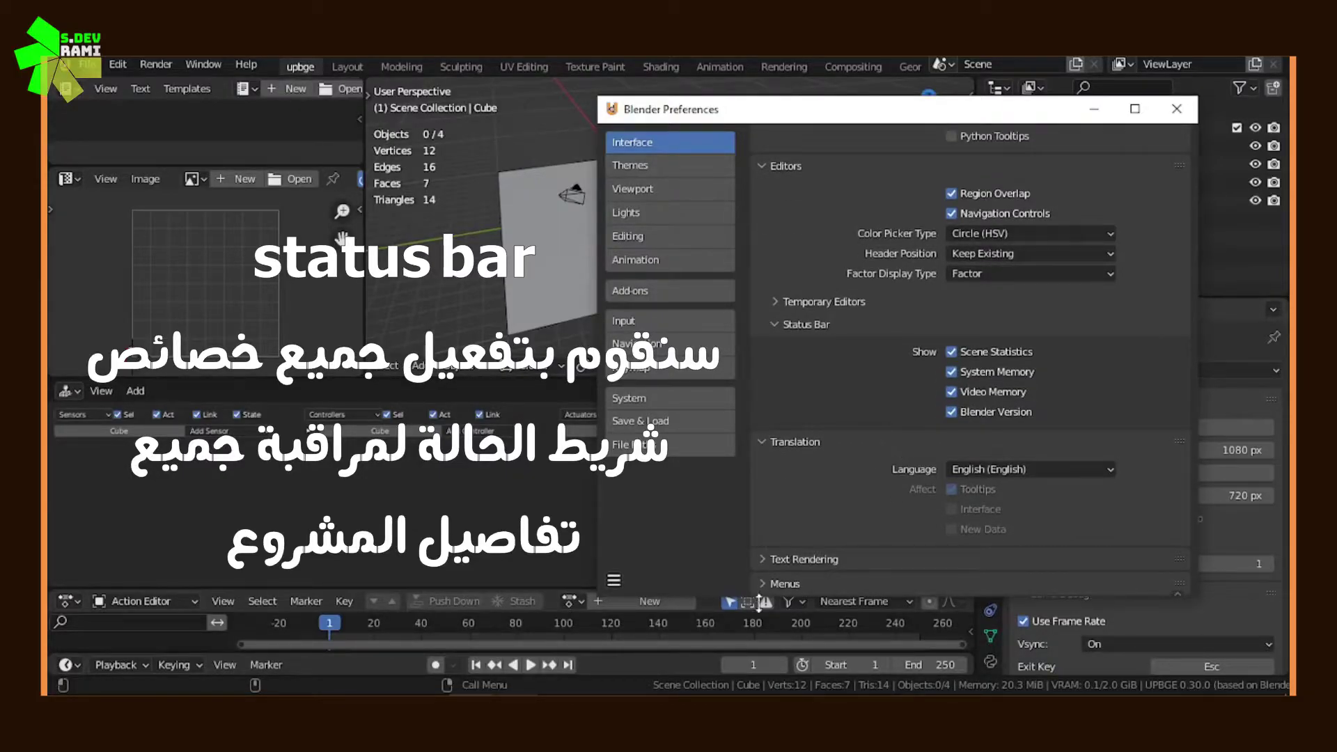
{"action": "scroll", "coordinate": [824, 293], "scroll_direction": "up", "scroll_amount": 4}
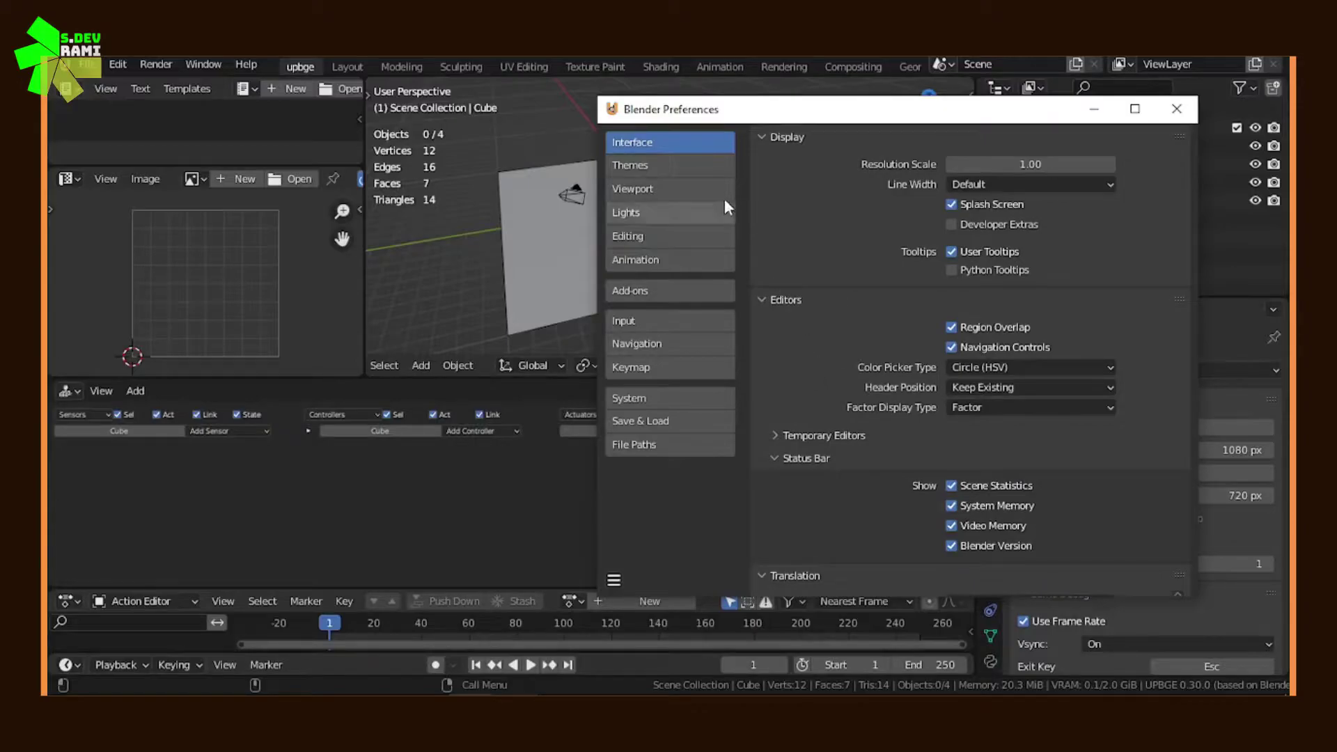
- Apply the Blender Dark theme preset in the Themes preferences
{"action": "left_click", "coordinate": [680, 166]}
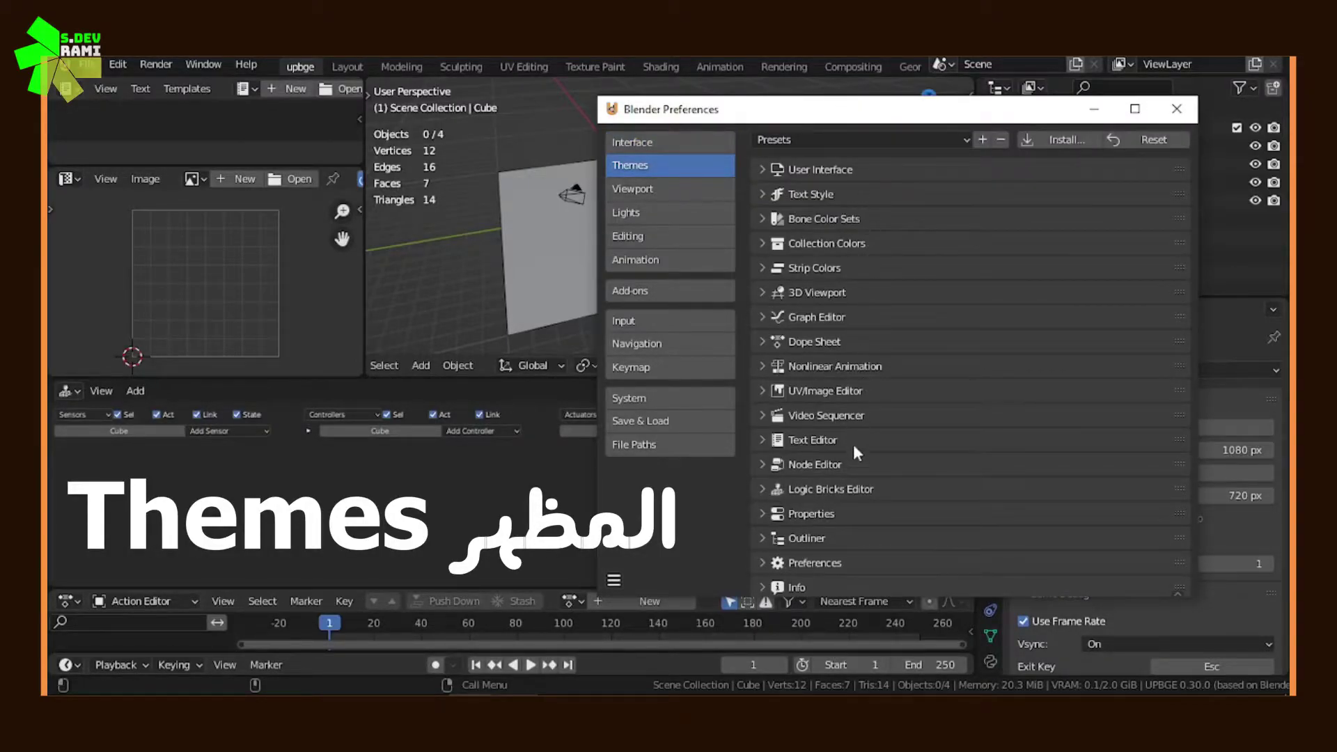
{"action": "left_click", "coordinate": [878, 139]}
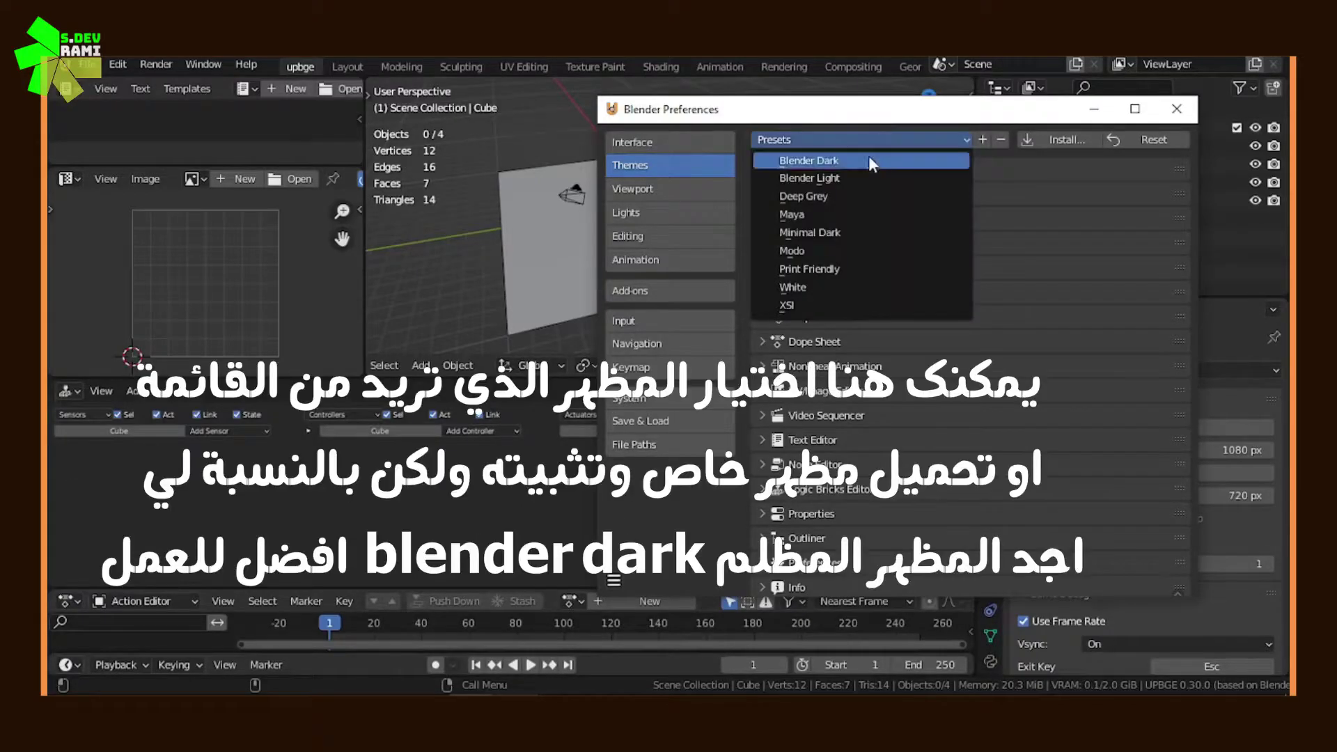
{"action": "left_click", "coordinate": [859, 162]}
- Try the Blender Light, Deep Grey and Print Friendly theme presets and return to Blender Dark
{"action": "left_click", "coordinate": [863, 142]}
{"action": "left_click", "coordinate": [855, 174]}
{"action": "left_click", "coordinate": [855, 143]}
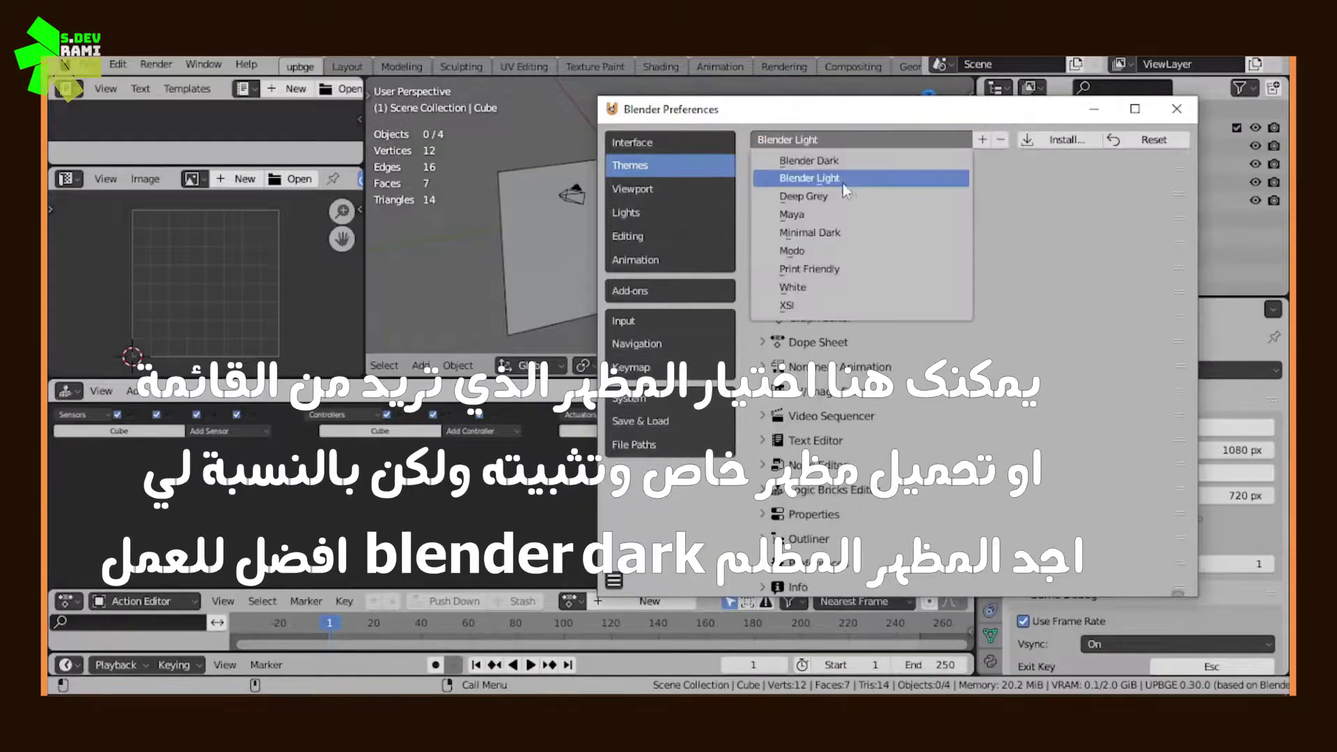
{"action": "left_click", "coordinate": [843, 199]}
{"action": "left_click", "coordinate": [847, 145]}
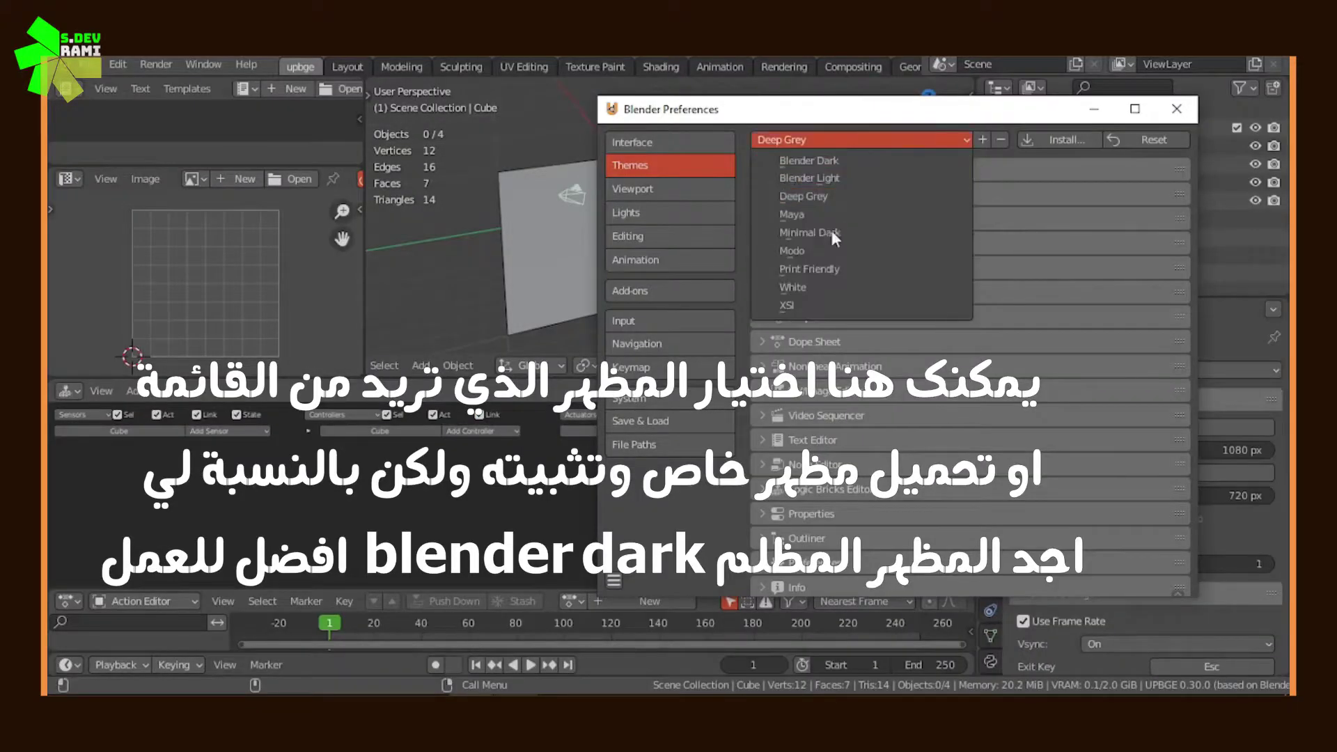
{"action": "left_click", "coordinate": [826, 269]}
{"action": "left_click", "coordinate": [863, 139]}
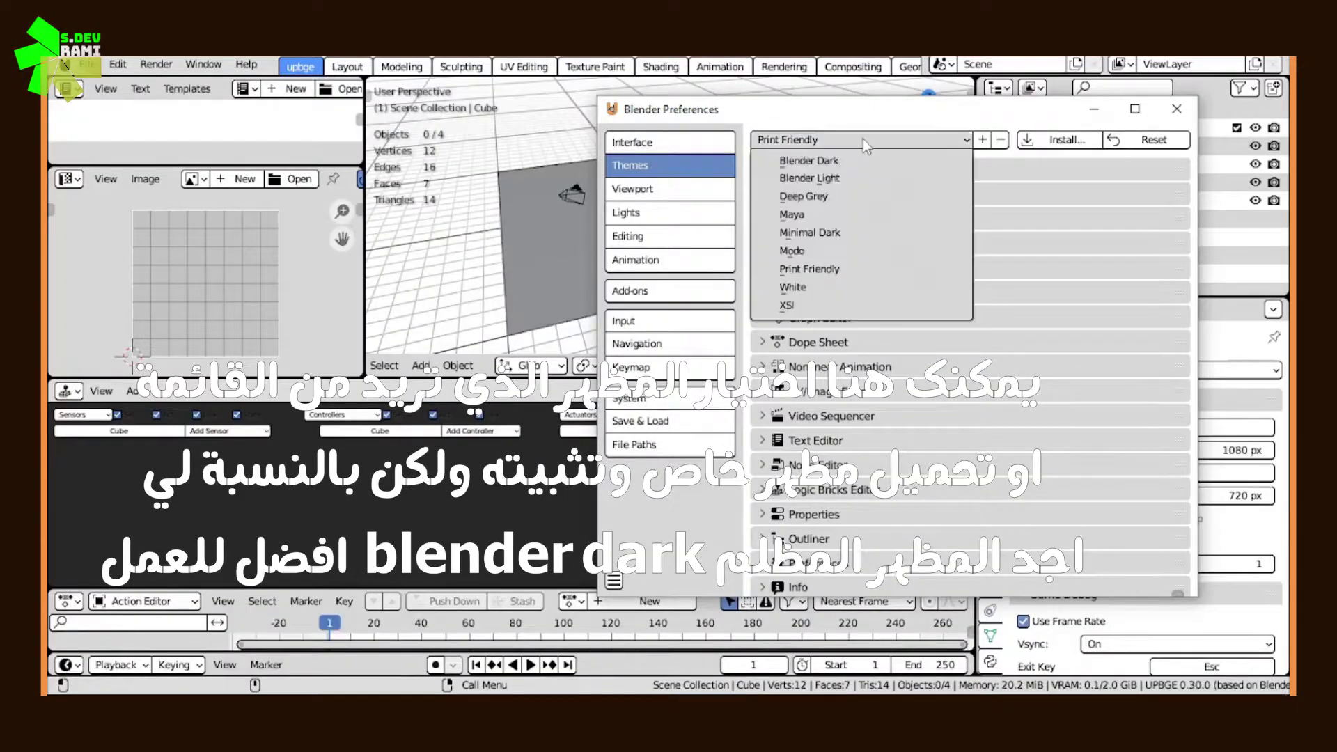
{"action": "left_click", "coordinate": [850, 163]}
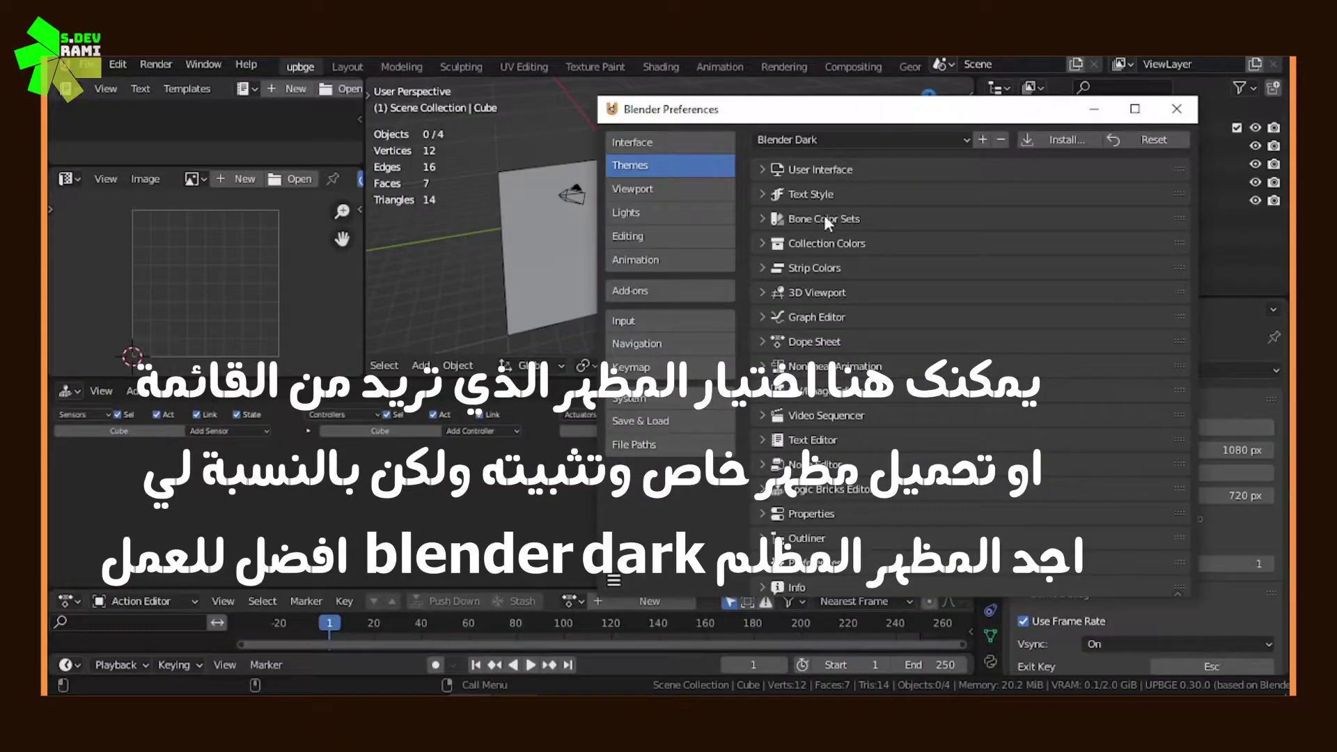
- Look through the Viewport, Lights, Editing and Animation preferences without changing any setting
{"action": "left_click", "coordinate": [683, 201]}
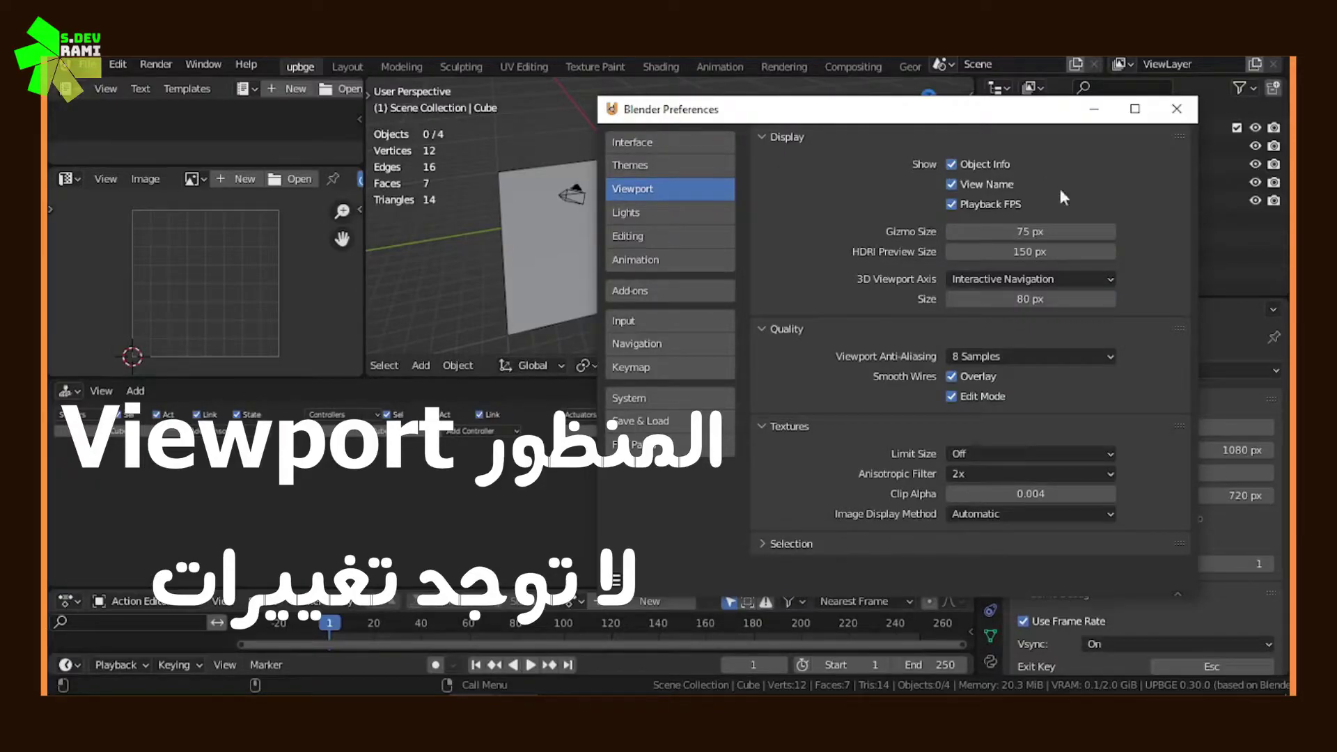
{"action": "left_click", "coordinate": [703, 212]}
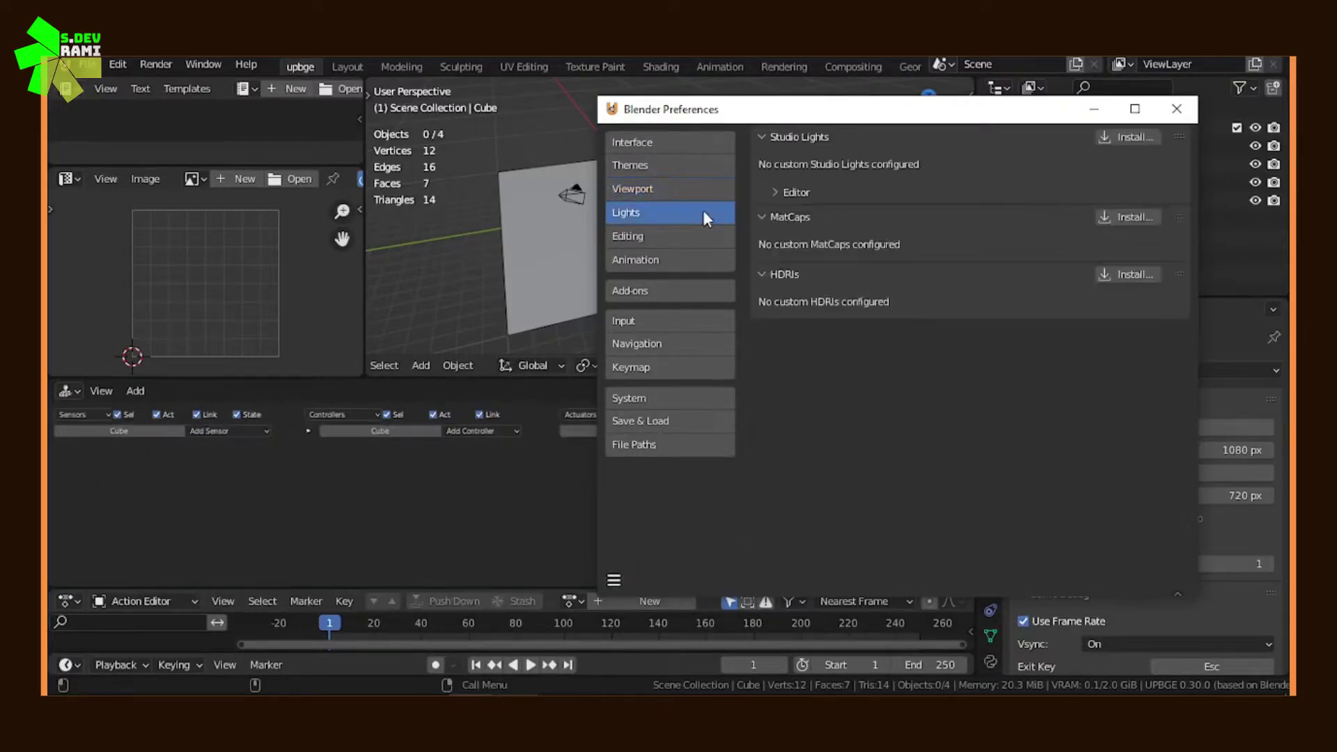
{"action": "left_click", "coordinate": [690, 234]}
{"action": "scroll", "coordinate": [760, 227], "scroll_direction": "down", "scroll_amount": 3}
{"action": "scroll", "coordinate": [768, 221], "scroll_direction": "up", "scroll_amount": 2}
{"action": "scroll", "coordinate": [769, 226], "scroll_direction": "up", "scroll_amount": 1}
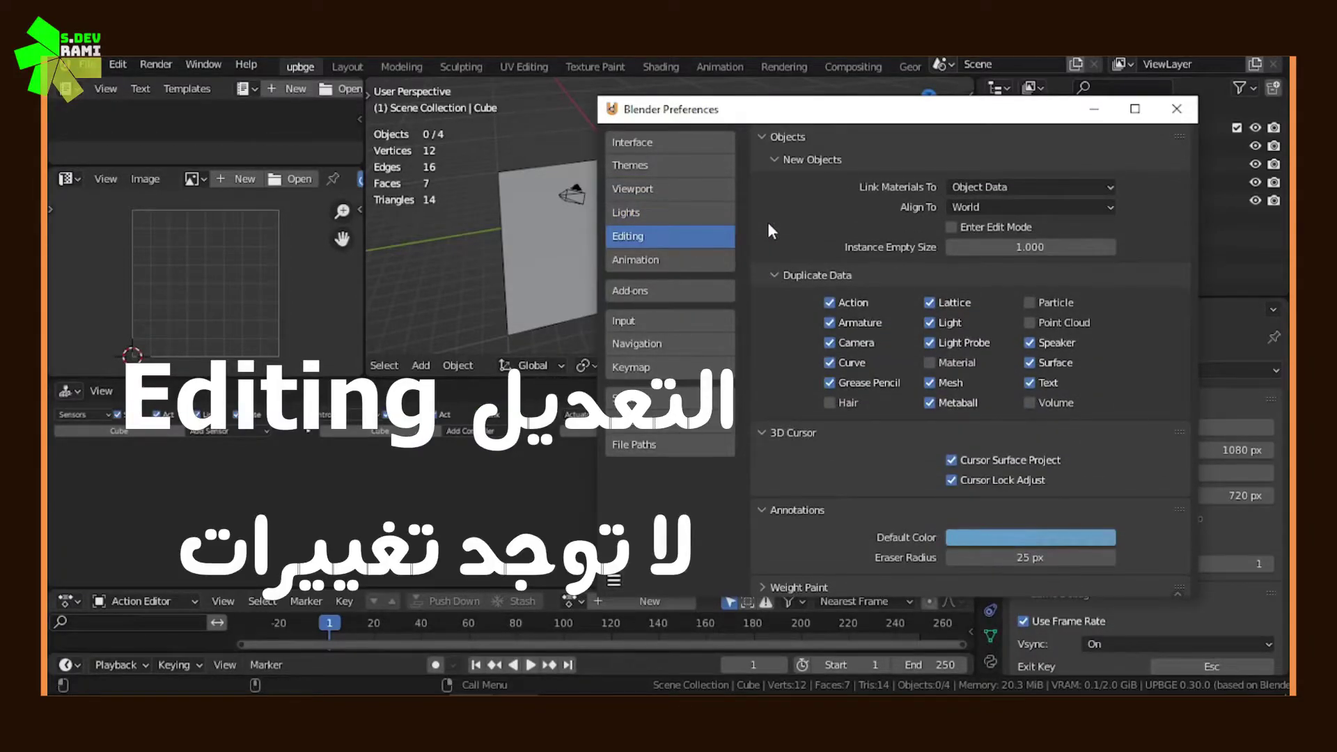
{"action": "left_click", "coordinate": [689, 260]}
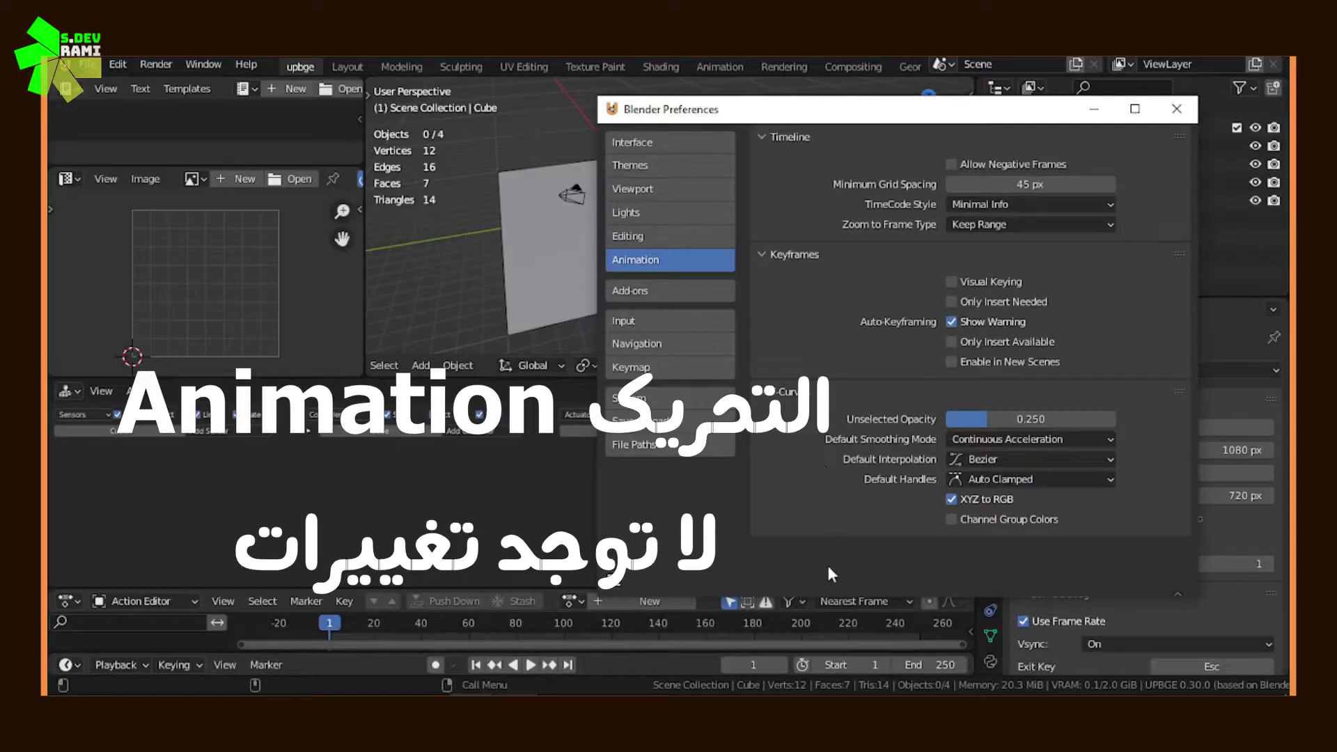
- Browse the full add-ons list including disabled add-ons, and limit it to enabled add-ons again
{"action": "left_click", "coordinate": [718, 291]}
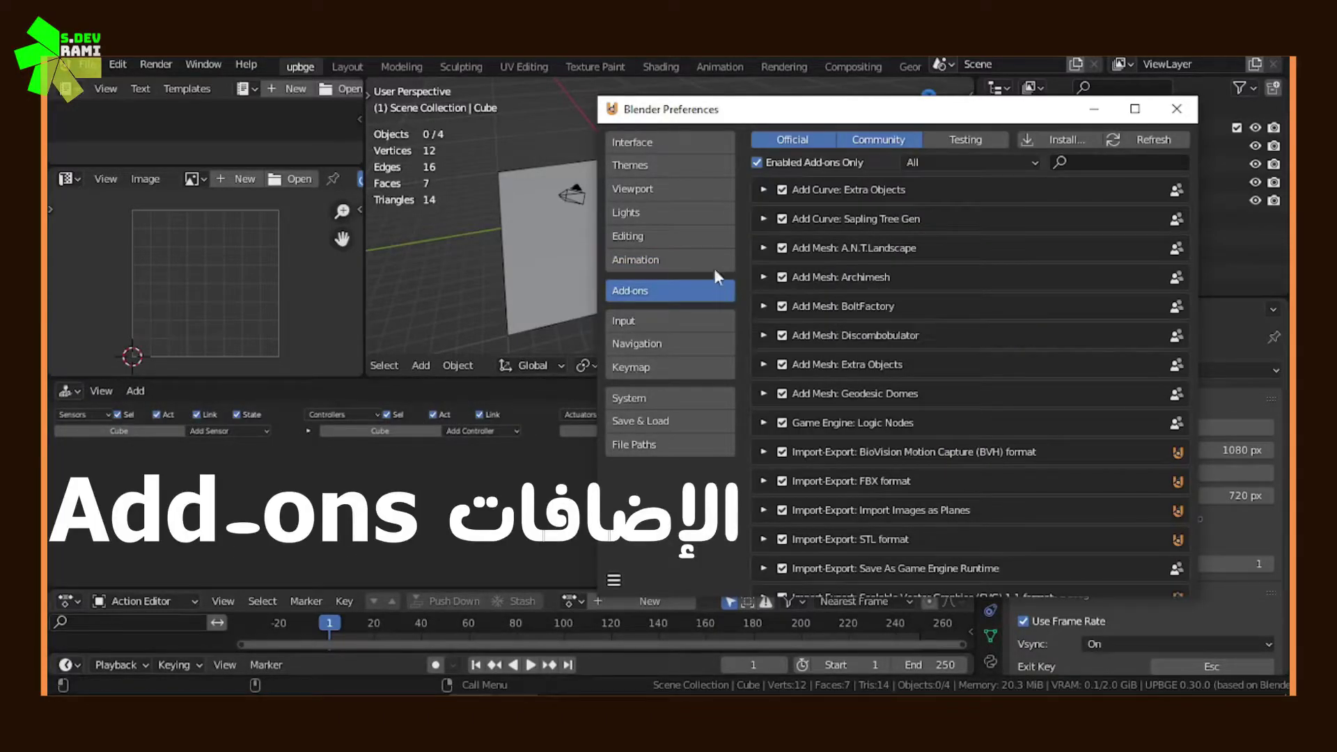
{"action": "left_click", "coordinate": [758, 163]}
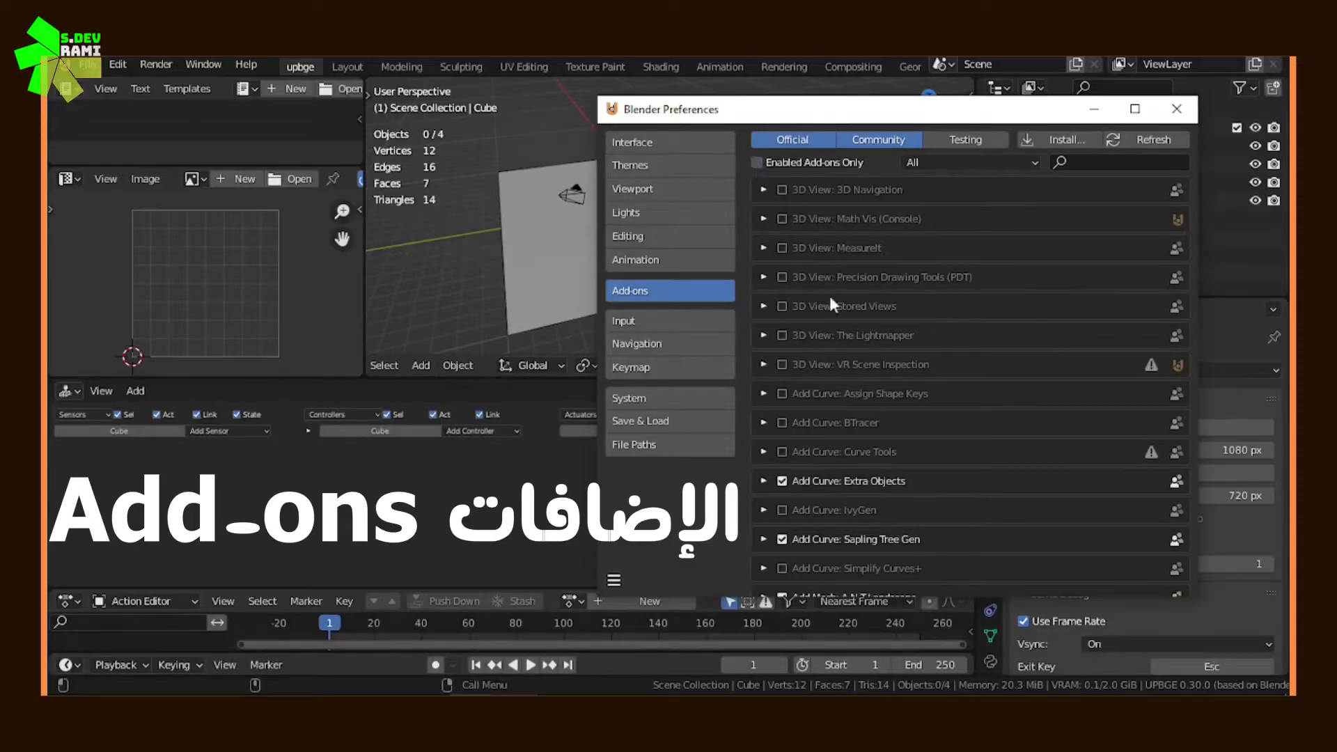
{"action": "scroll", "coordinate": [847, 345], "scroll_direction": "down", "scroll_amount": 15}
{"action": "scroll", "coordinate": [847, 345], "scroll_direction": "down", "scroll_amount": 20}
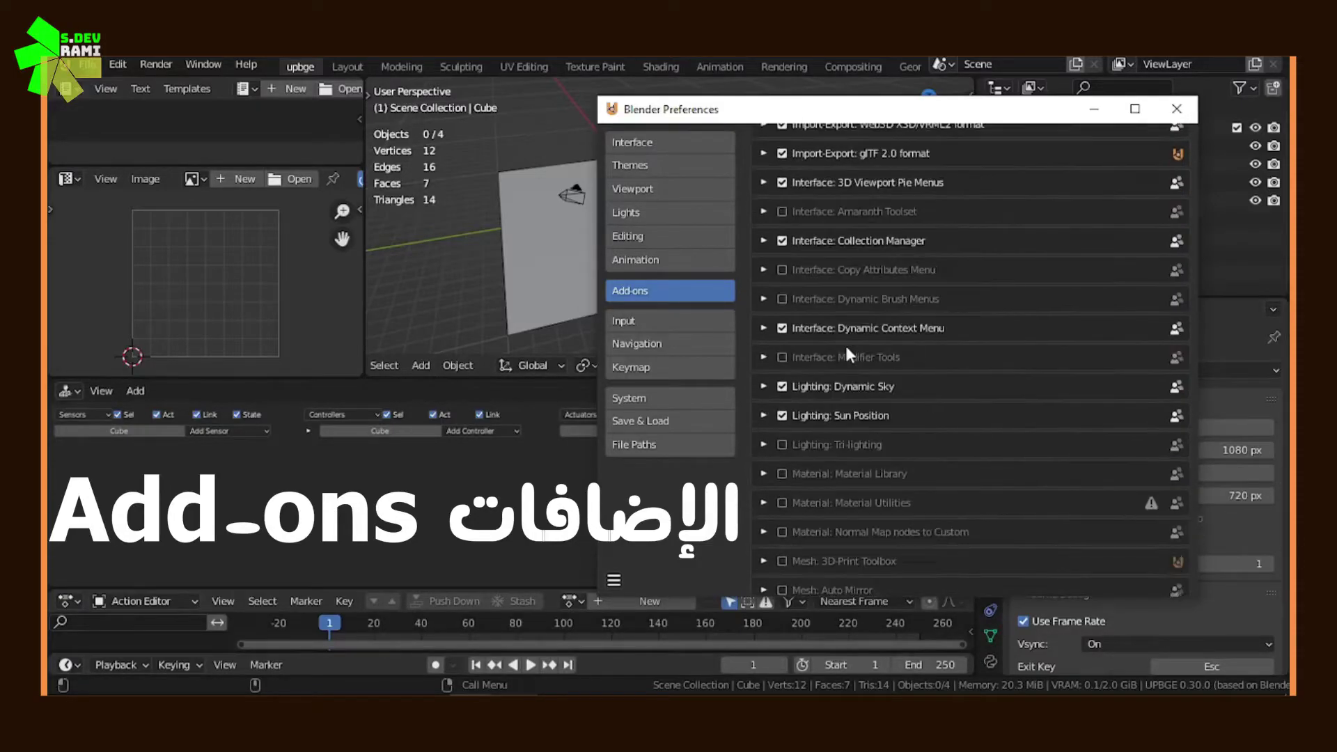
{"action": "scroll", "coordinate": [841, 349], "scroll_direction": "up", "scroll_amount": 20}
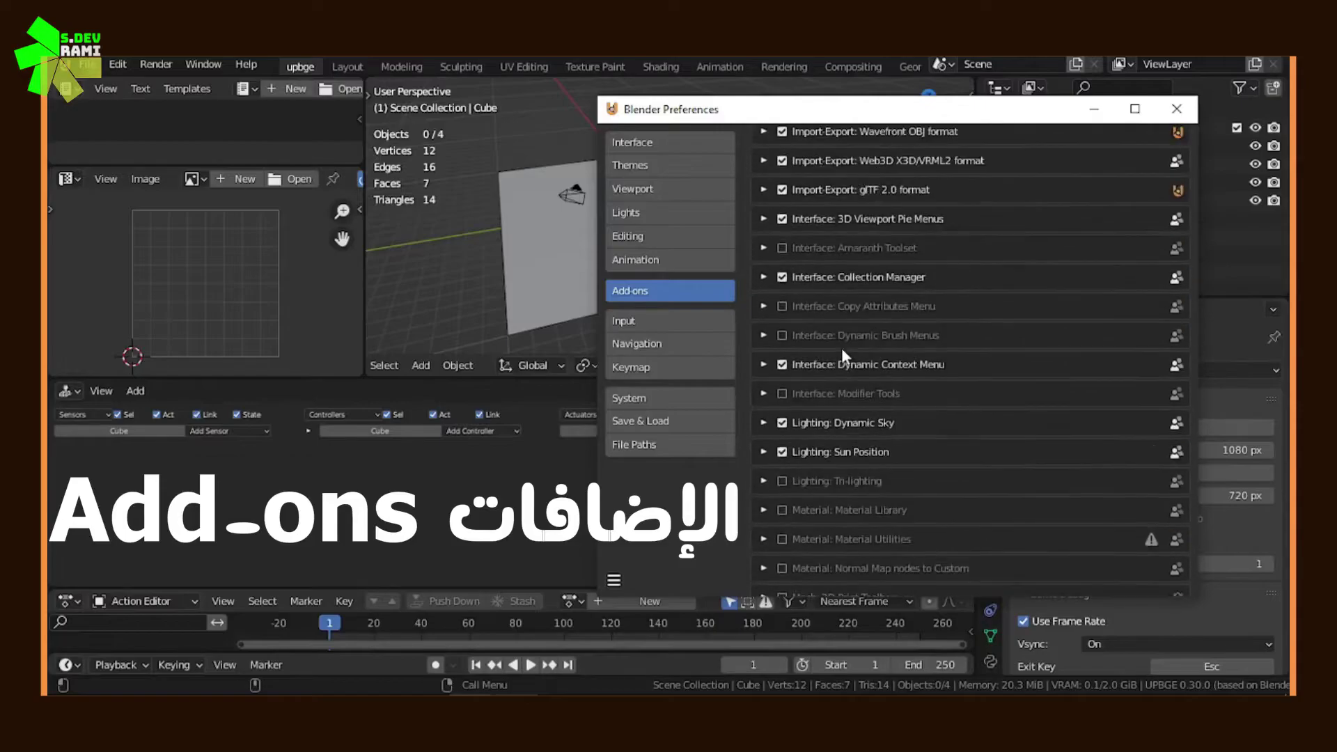
{"action": "scroll", "coordinate": [837, 357], "scroll_direction": "up", "scroll_amount": 10}
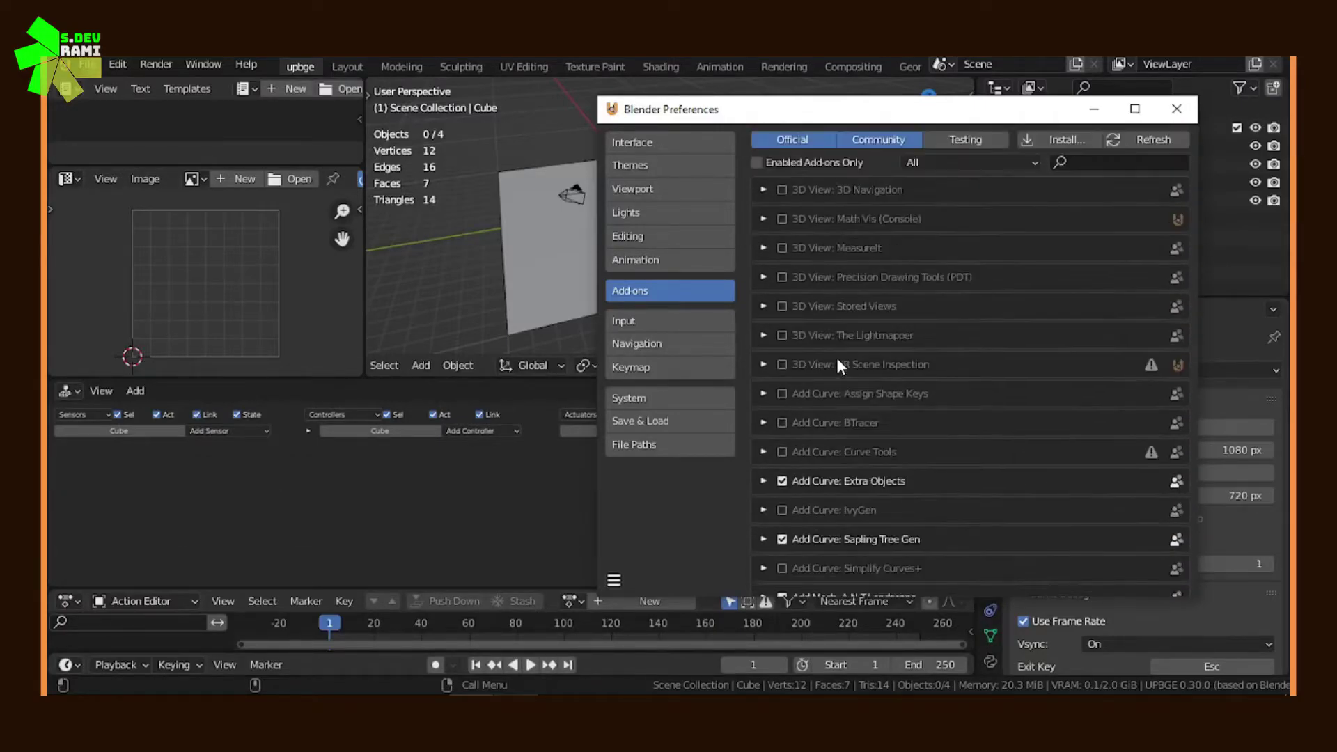
{"action": "left_click", "coordinate": [757, 163]}
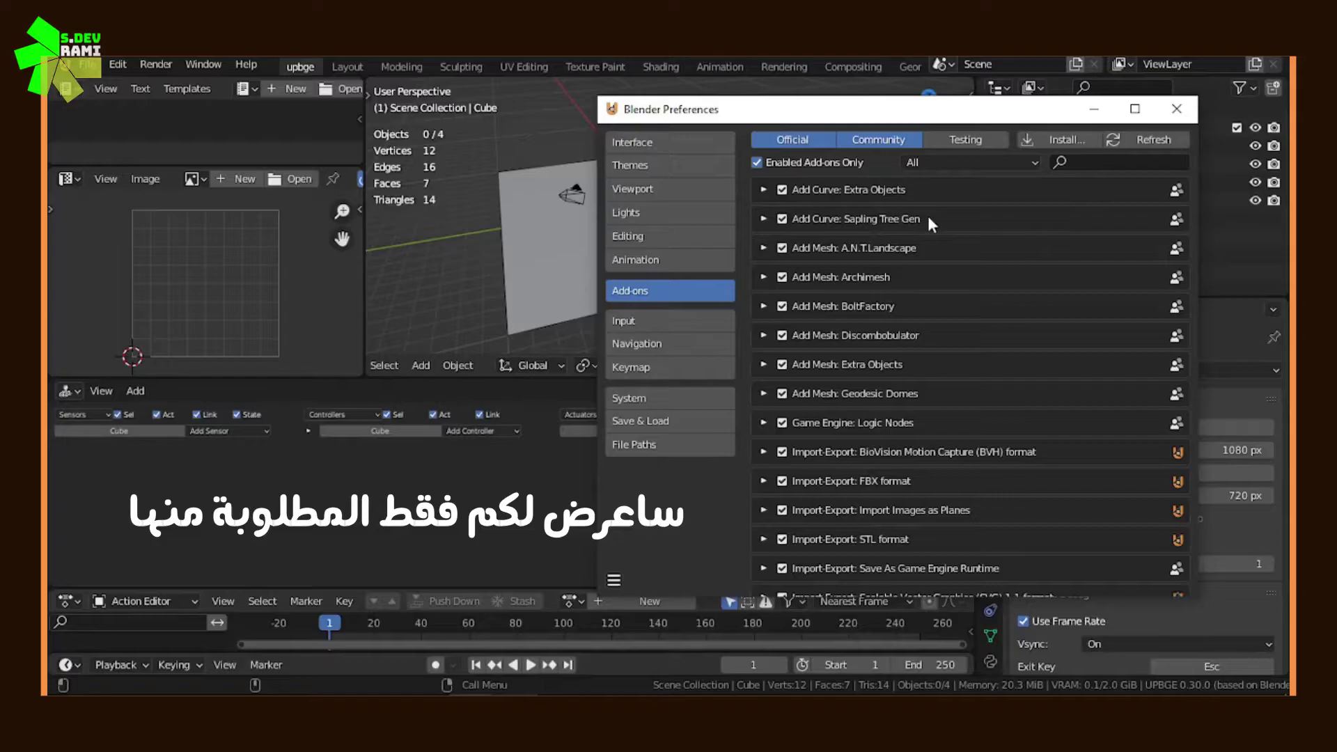
- Move the Preferences window upward and extend its lower edge to fit more add-ons
{"action": "left_click_drag", "start_coordinate": [994, 100], "coordinate": [994, 59]}
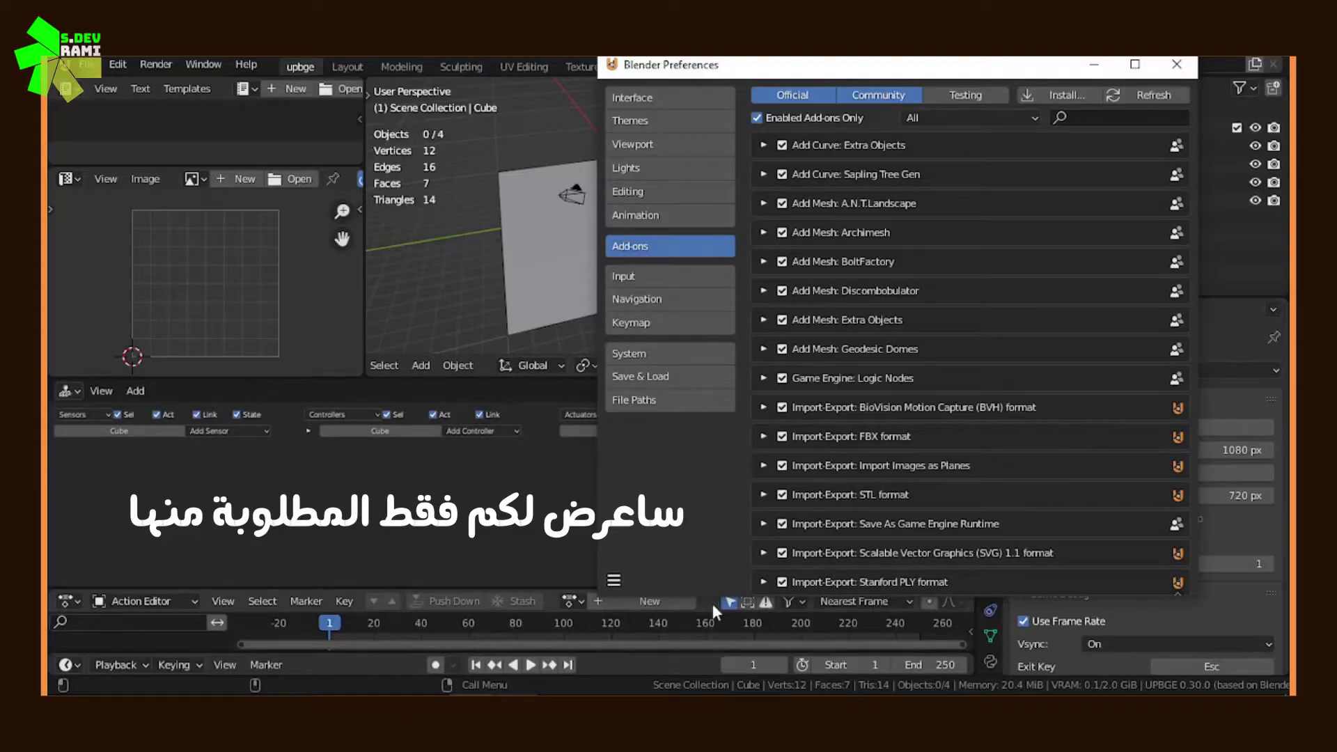
{"action": "left_click_drag", "start_coordinate": [713, 599], "coordinate": [713, 656]}
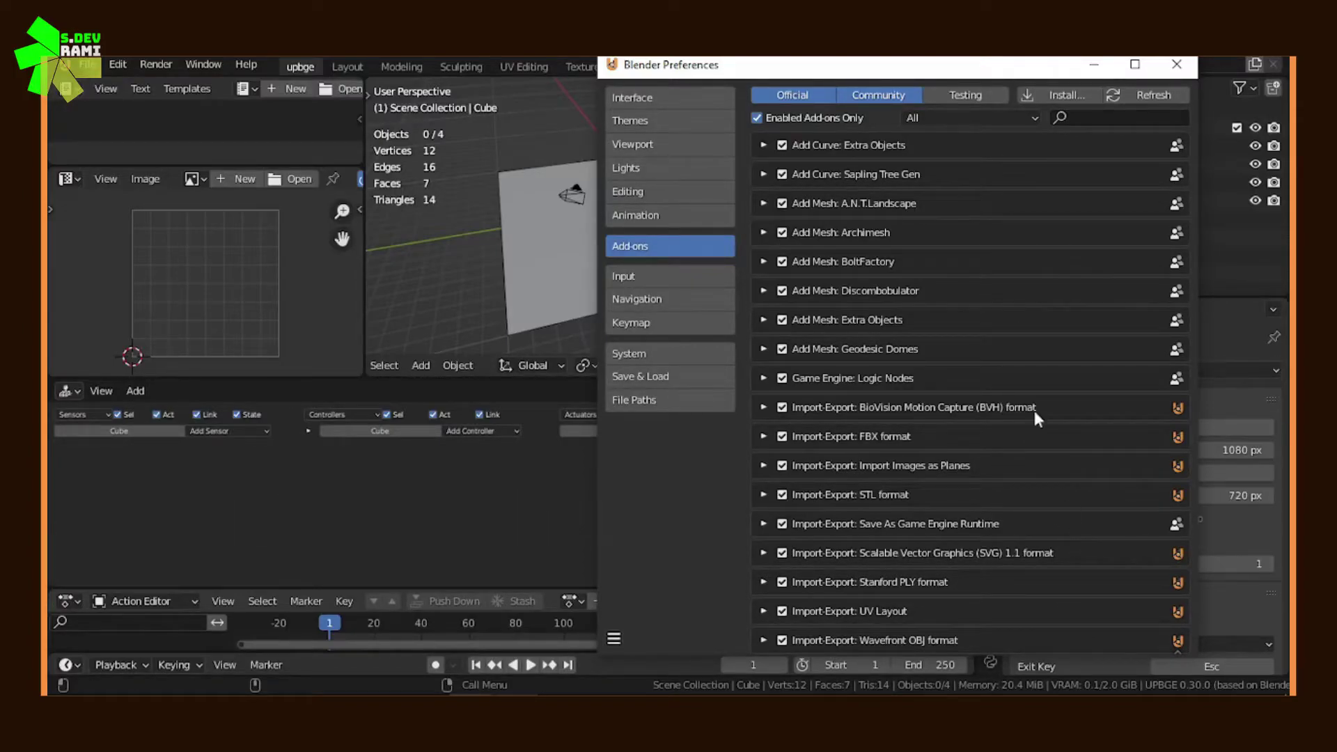
- Filter the enabled add-ons by the User category and examine the details of the Shortcut VUr add-on
{"action": "left_click", "coordinate": [980, 118]}
{"action": "left_click", "coordinate": [896, 118]}
{"action": "left_click", "coordinate": [912, 117]}
{"action": "left_click", "coordinate": [842, 158]}
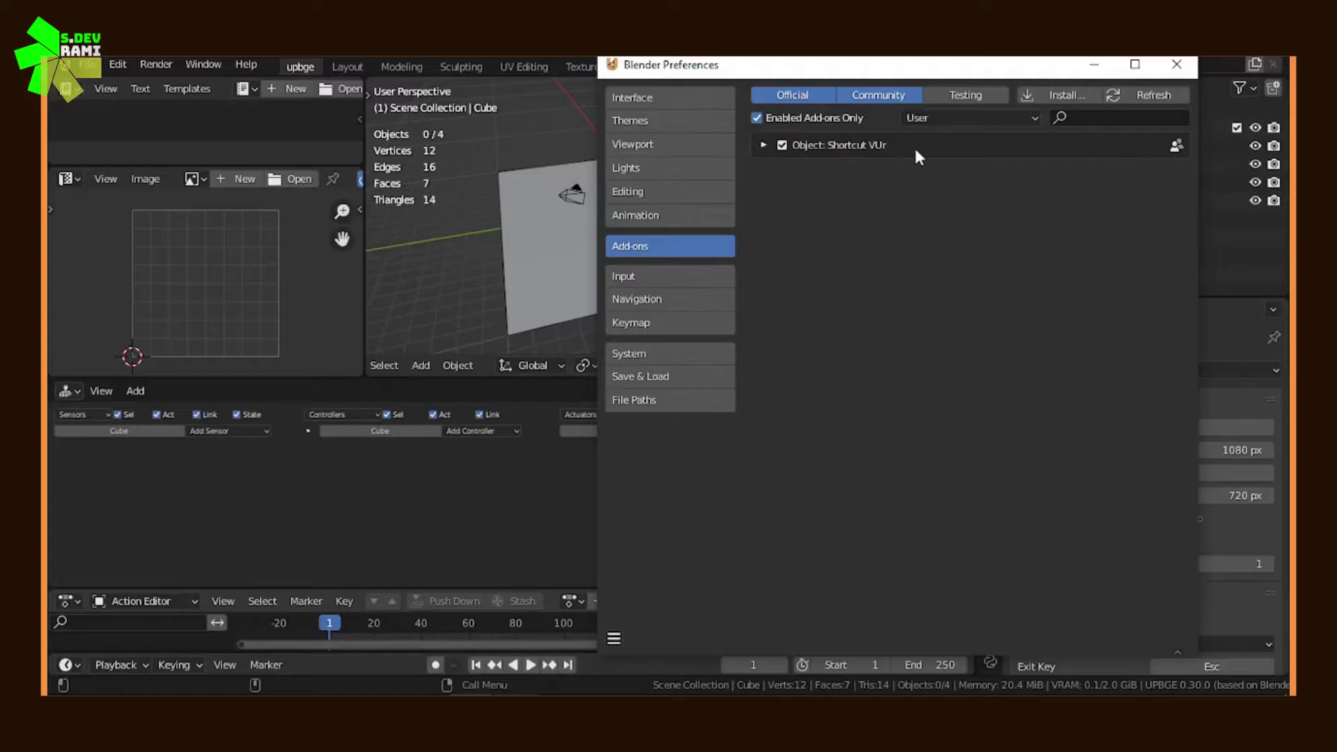
{"action": "left_click", "coordinate": [757, 144]}
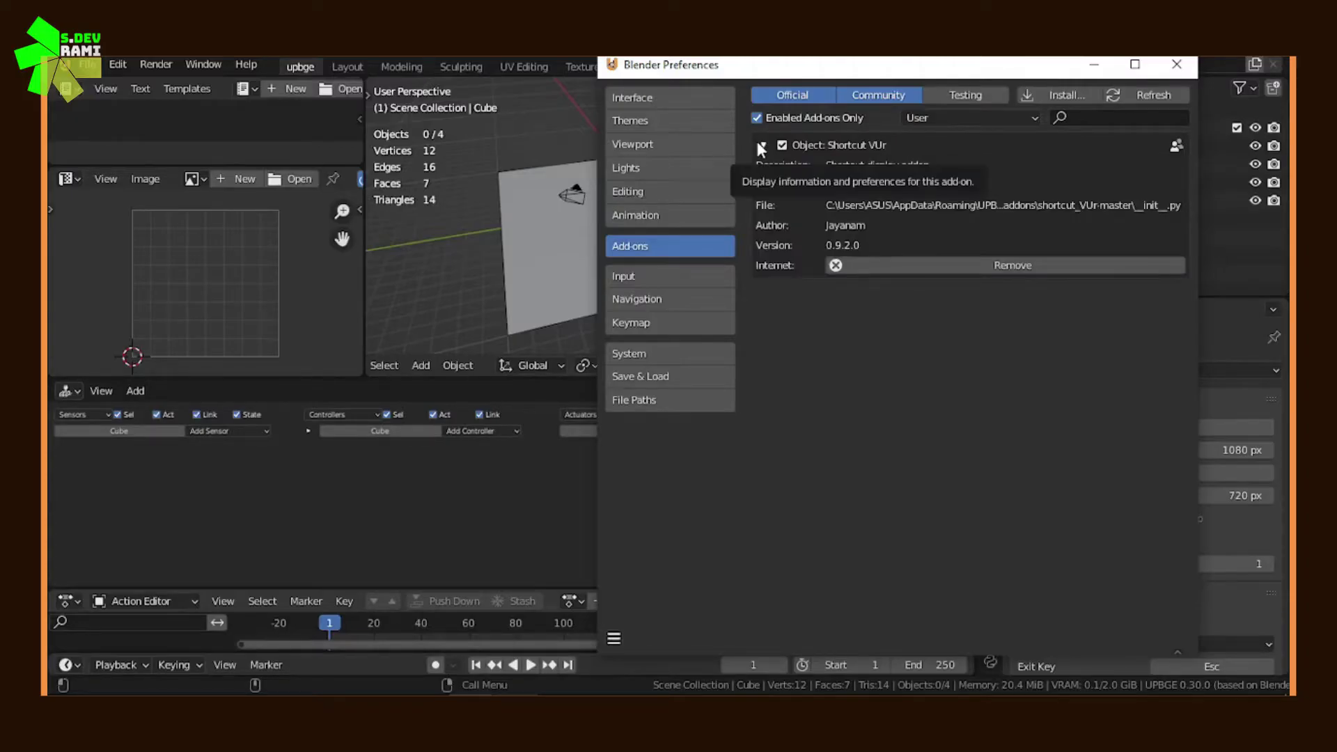
{"action": "left_click", "coordinate": [758, 141]}
- Review the 3D View and Add Curve add-on categories, comparing all Add Curve add-ons with the enabled ones
{"action": "left_click", "coordinate": [946, 118]}
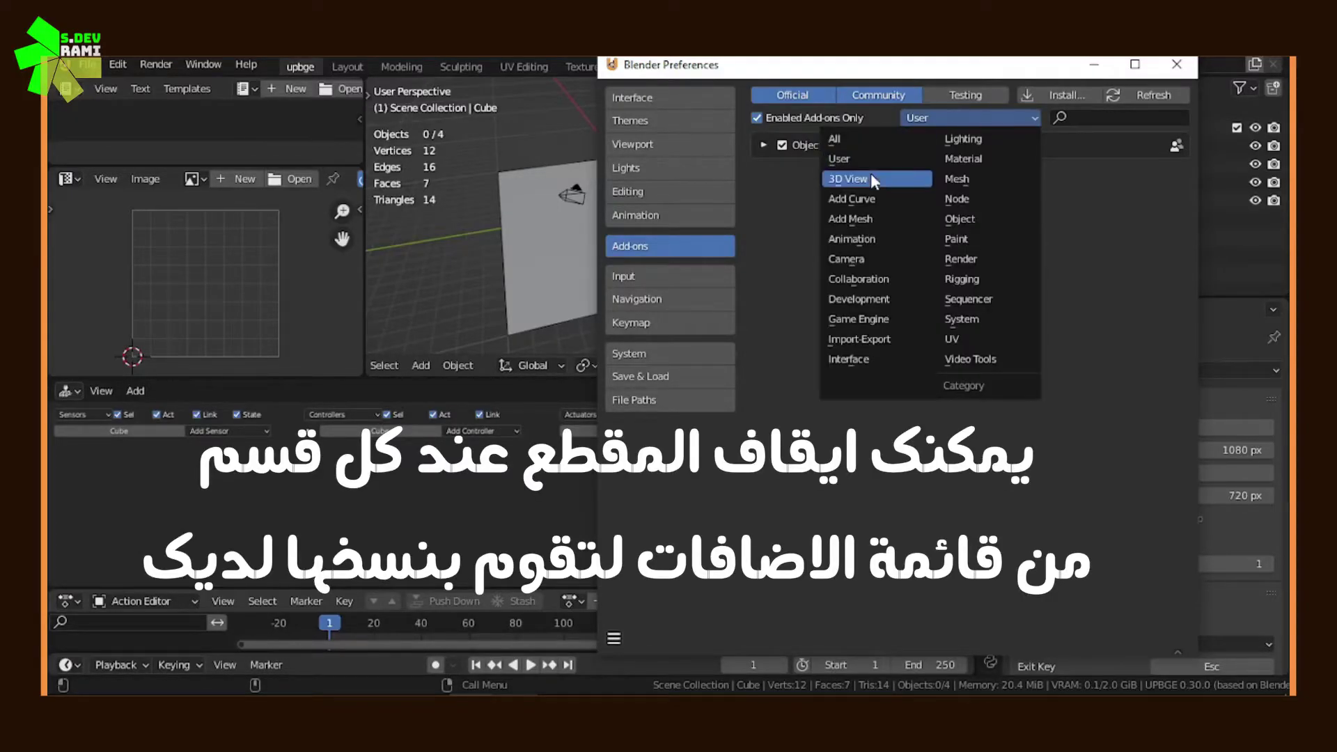
{"action": "left_click", "coordinate": [871, 172]}
{"action": "left_click", "coordinate": [930, 119]}
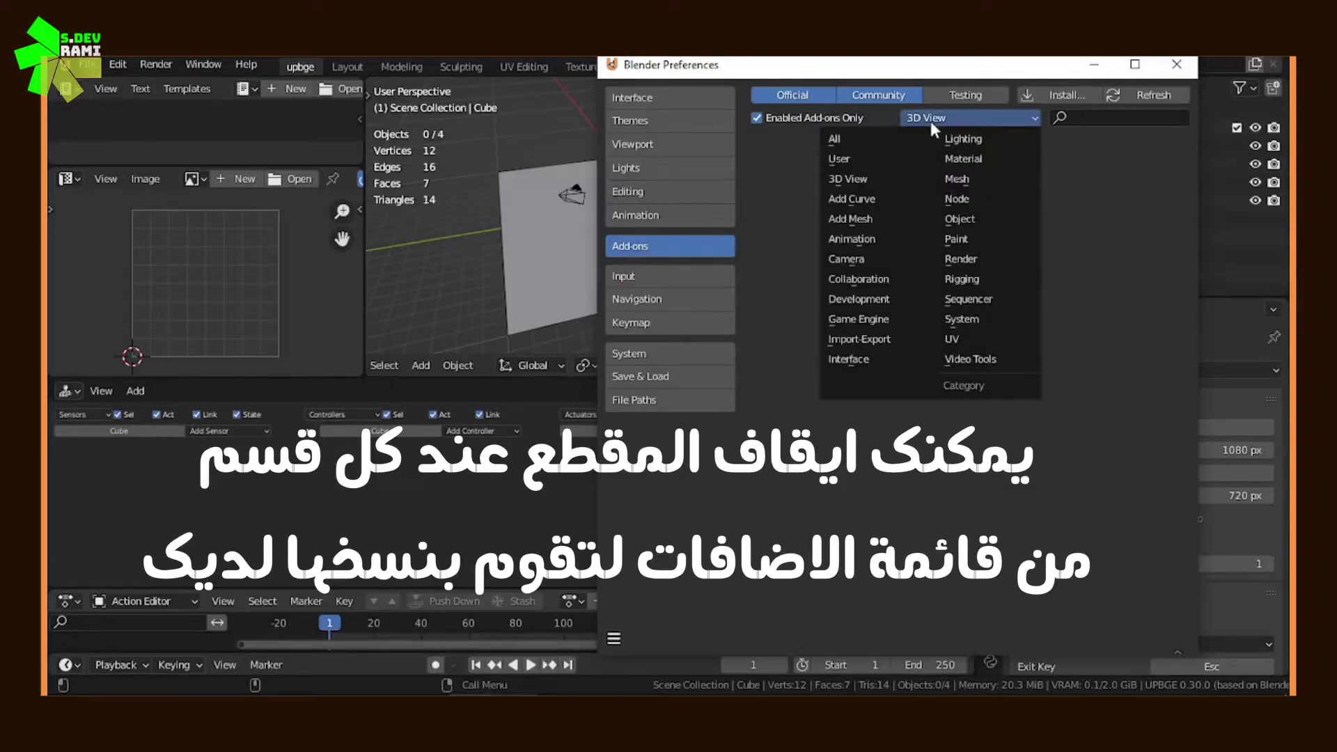
{"action": "left_click", "coordinate": [844, 202]}
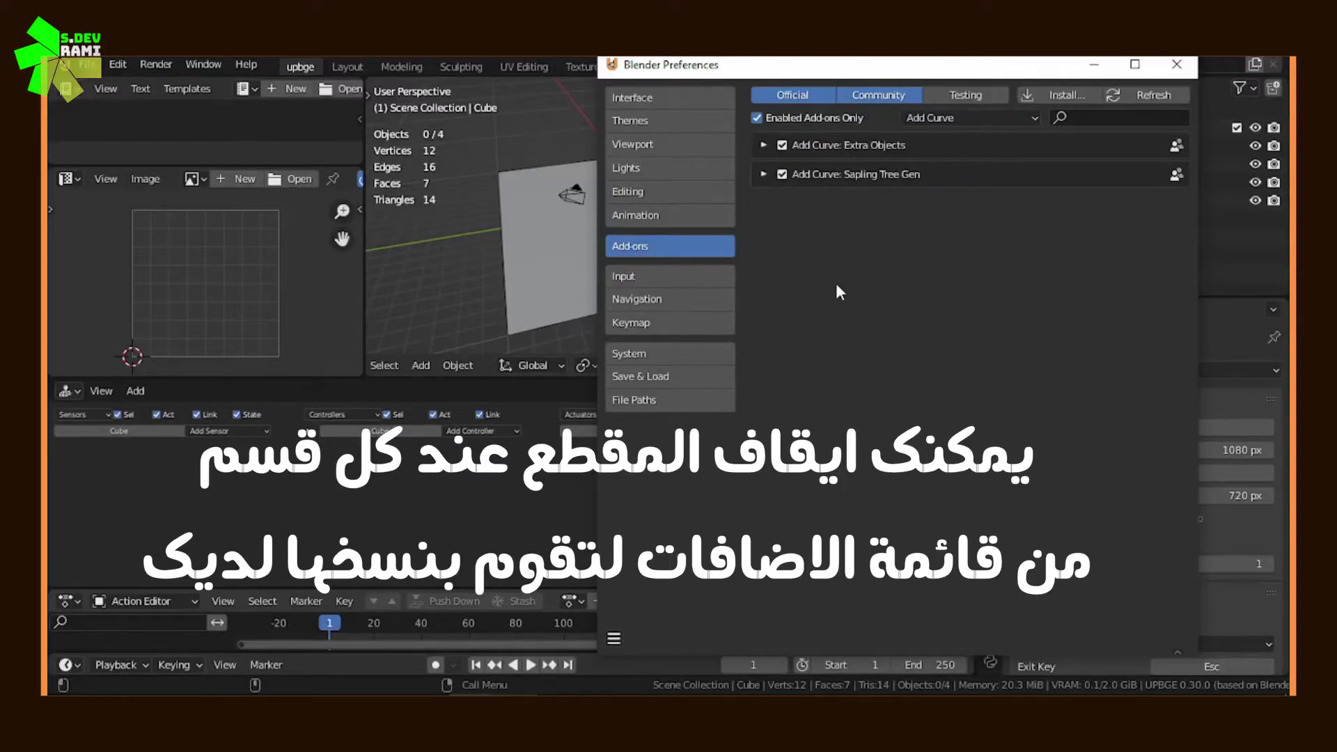
{"action": "left_click", "coordinate": [759, 119]}
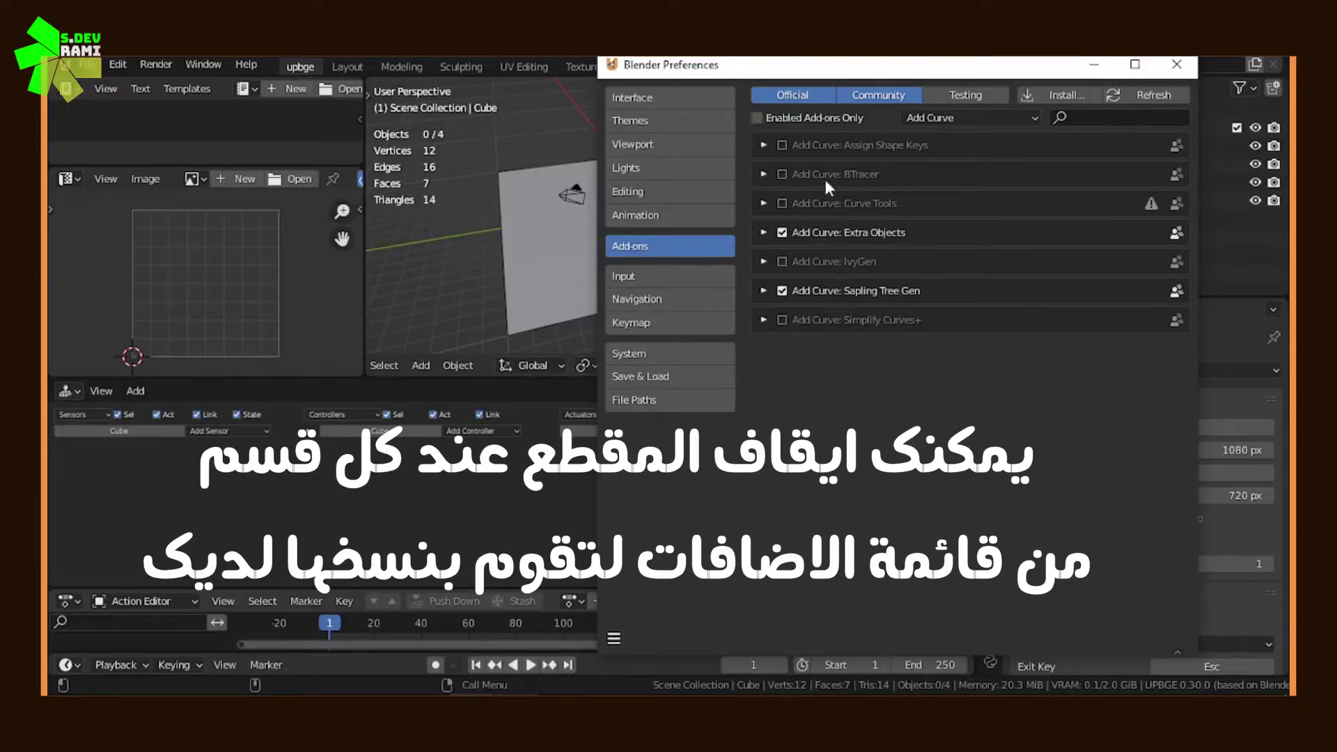
{"action": "left_click", "coordinate": [758, 118]}
- Review the enabled add-ons in the Add Mesh, Animation and Camera categories
{"action": "left_click", "coordinate": [965, 120]}
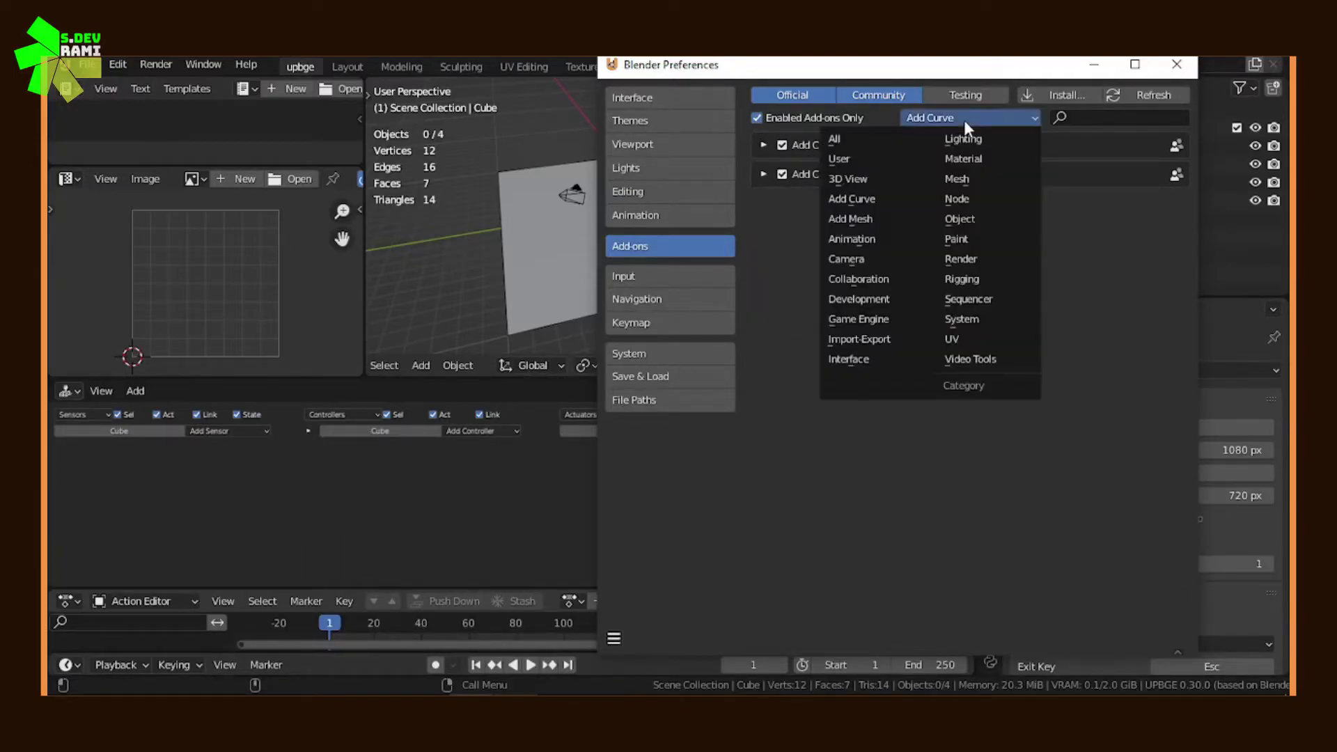
{"action": "left_click", "coordinate": [872, 216]}
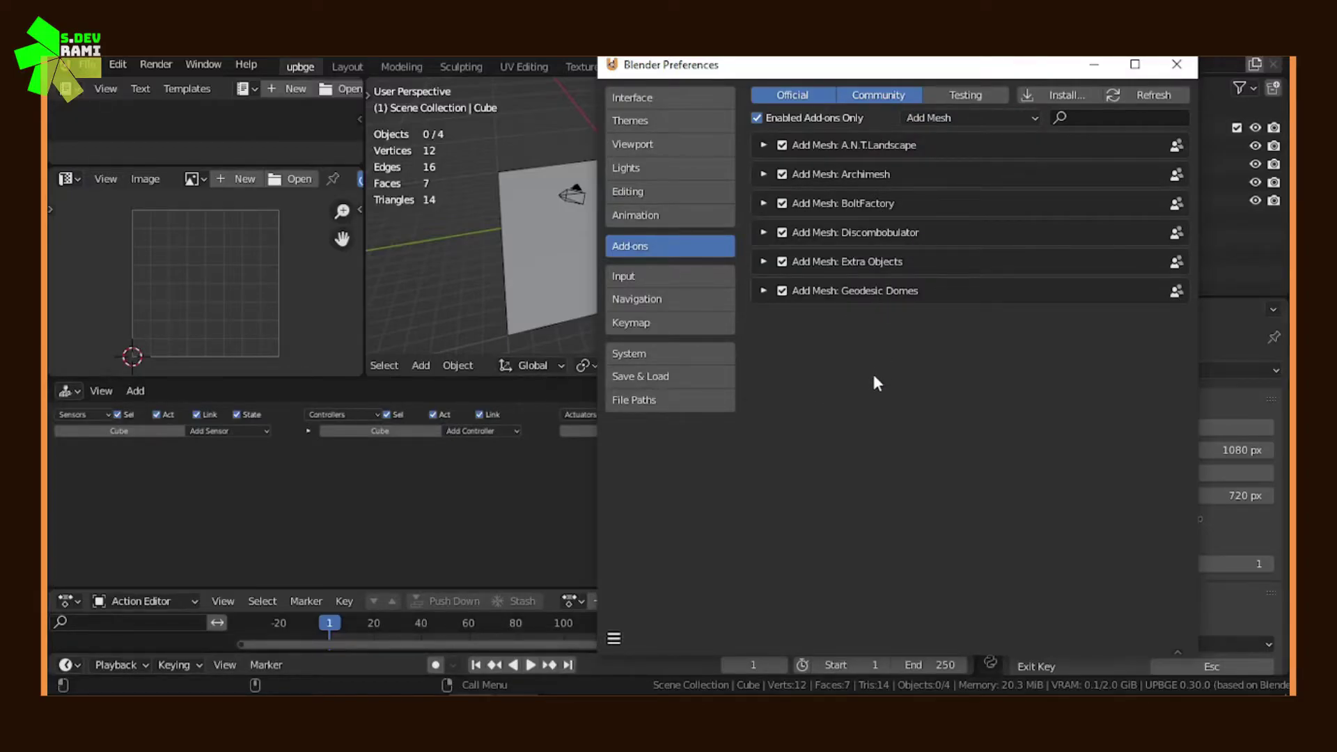
{"action": "left_click", "coordinate": [984, 117]}
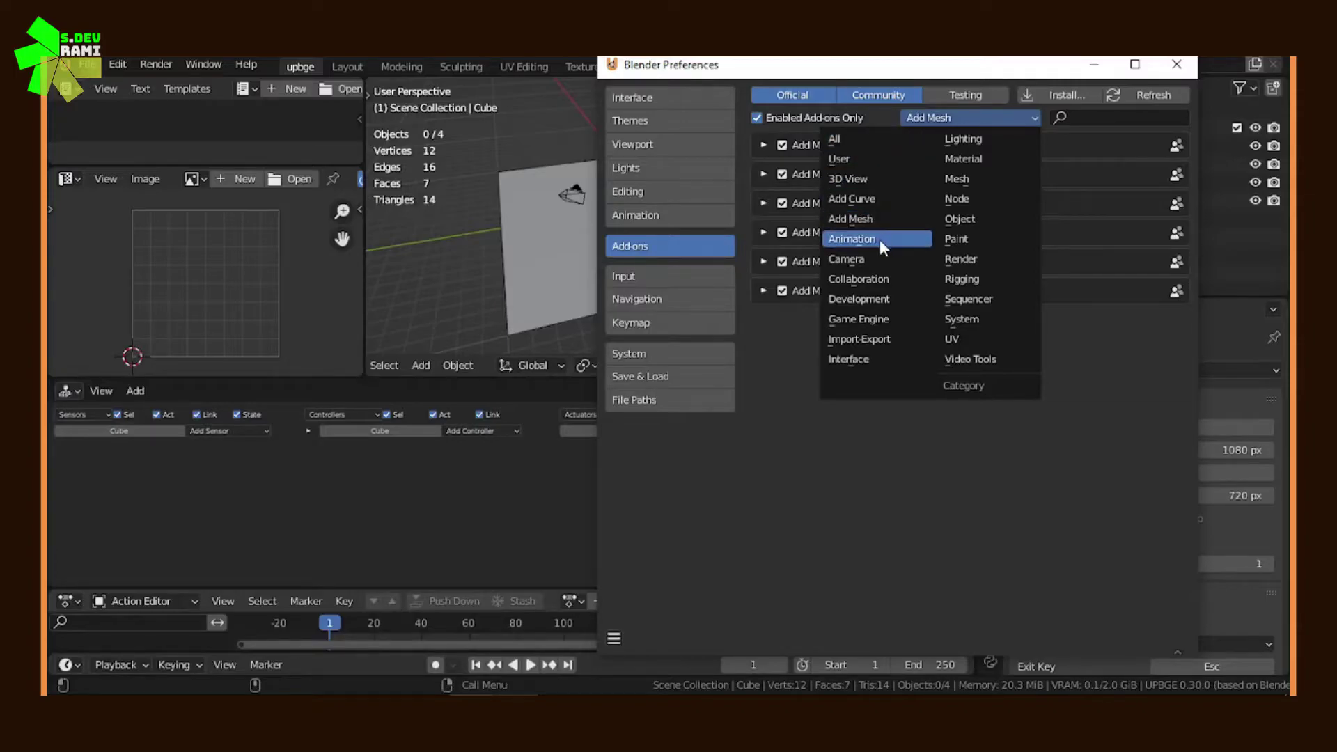
{"action": "left_click", "coordinate": [879, 240]}
{"action": "left_click", "coordinate": [973, 117]}
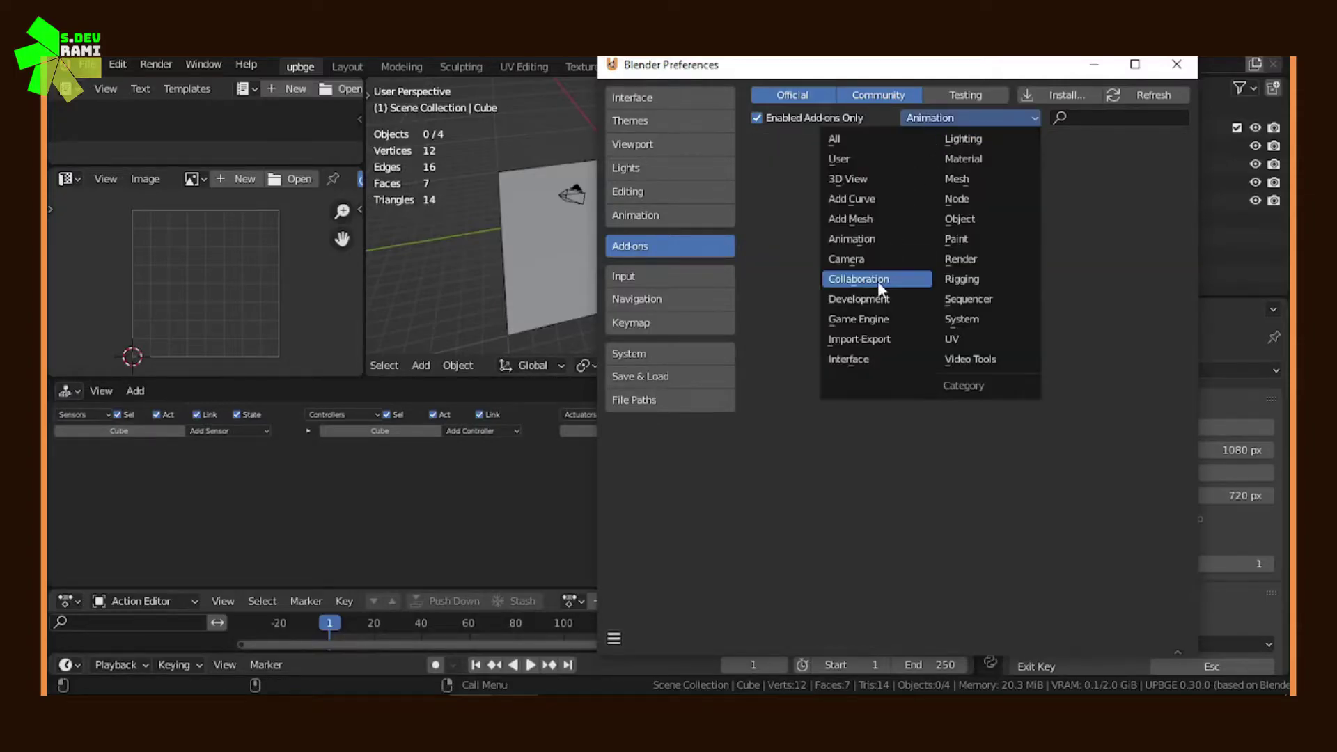
{"action": "left_click", "coordinate": [875, 262]}
- Check the Collaboration and Development categories for enabled add-ons
{"action": "left_click", "coordinate": [950, 117]}
{"action": "left_click", "coordinate": [885, 280]}
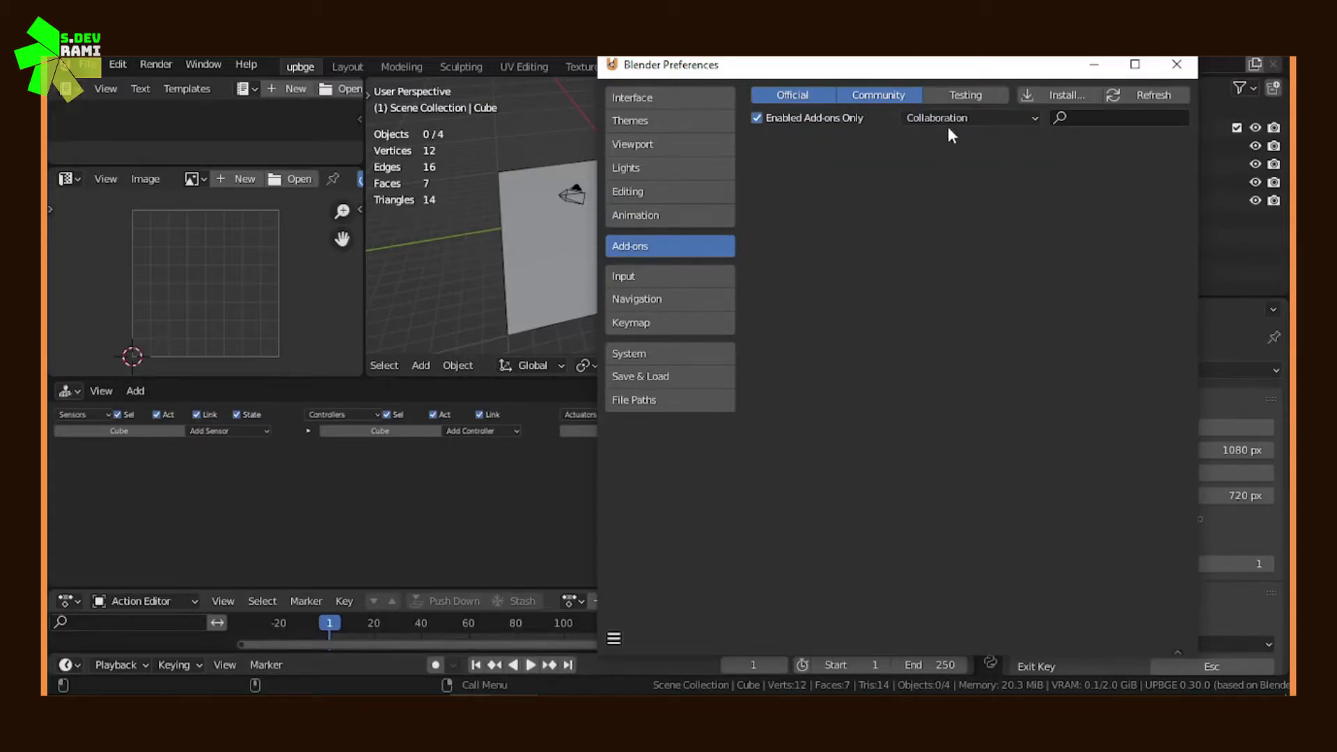
{"action": "left_click", "coordinate": [949, 128]}
{"action": "left_click", "coordinate": [893, 293]}
- Filter the add-ons by the Game Engine category and compare its full list with the enabled add-ons only
{"action": "left_click", "coordinate": [964, 119]}
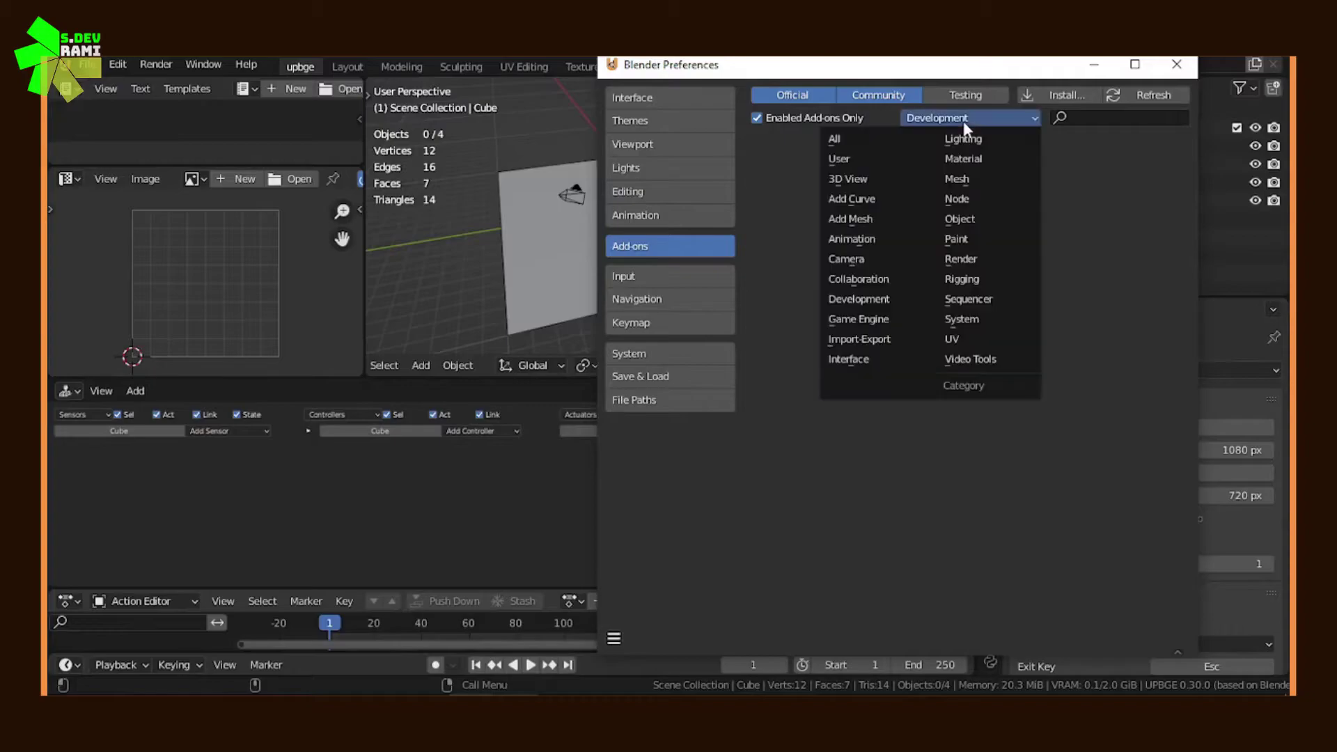
{"action": "left_click", "coordinate": [883, 320]}
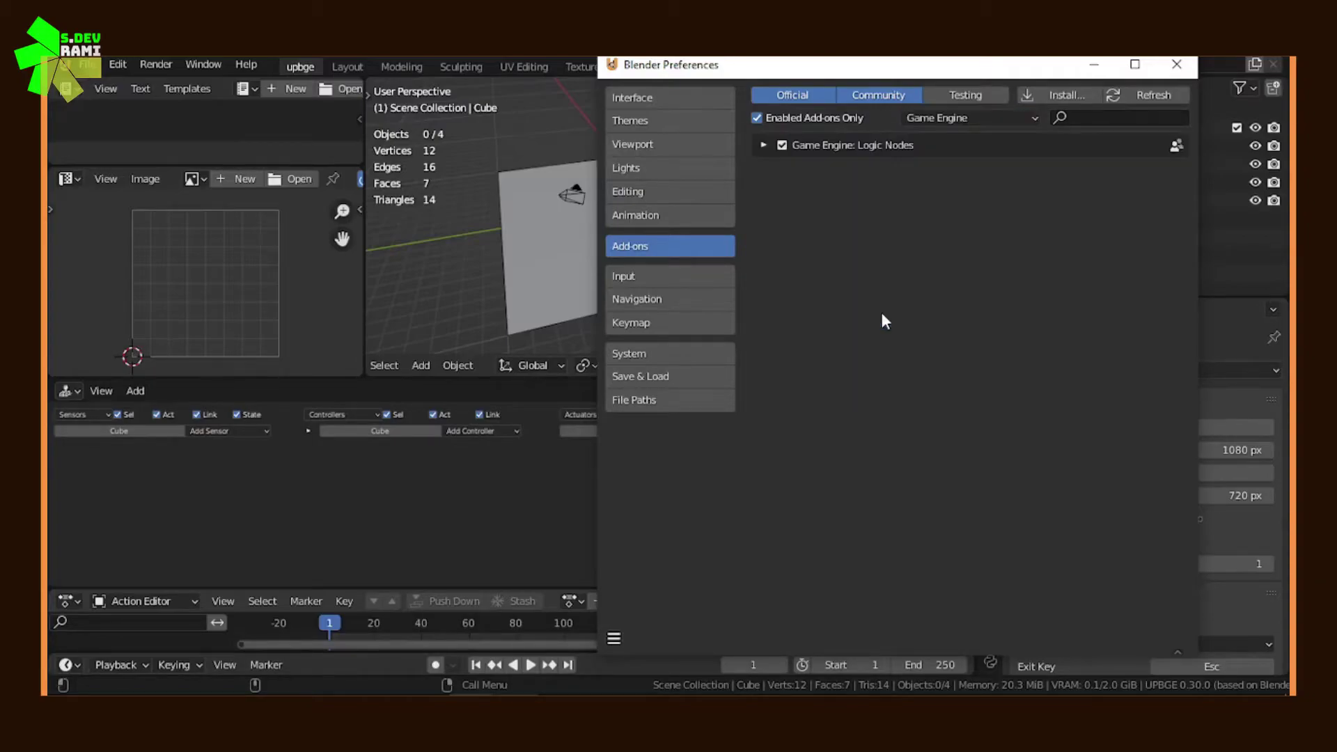
{"action": "left_click", "coordinate": [758, 119]}
{"action": "left_click", "coordinate": [759, 118]}
- Examine the Import-Export add-ons, comparing the enabled ones with the full list of that category
{"action": "left_click", "coordinate": [936, 125]}
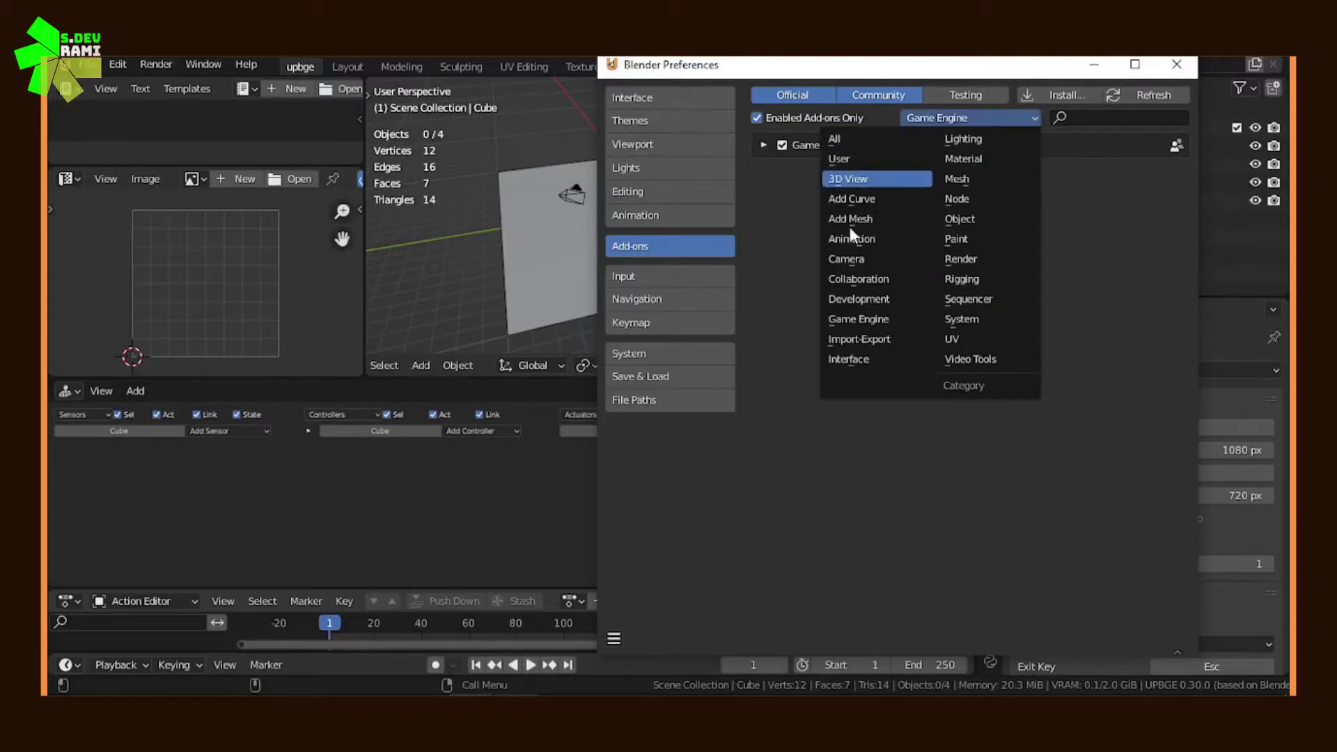
{"action": "left_click", "coordinate": [868, 344]}
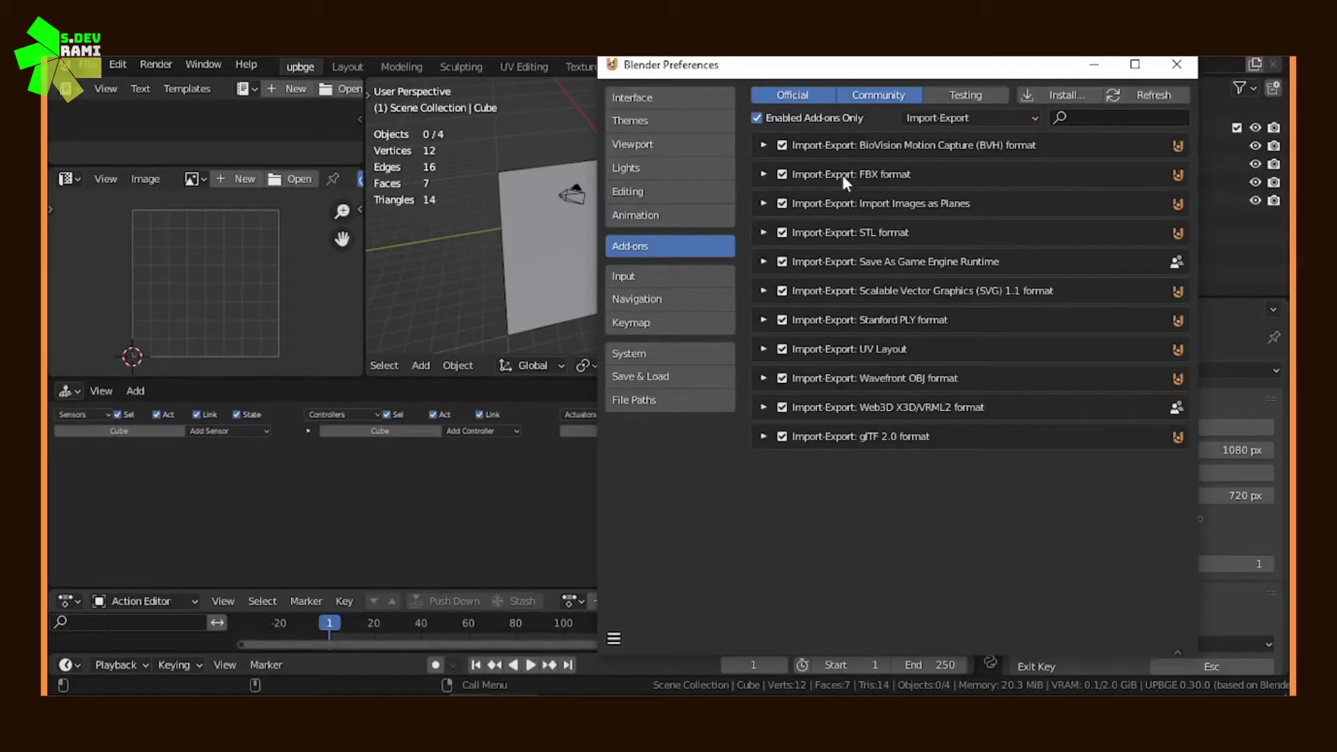
{"action": "left_click", "coordinate": [761, 118]}
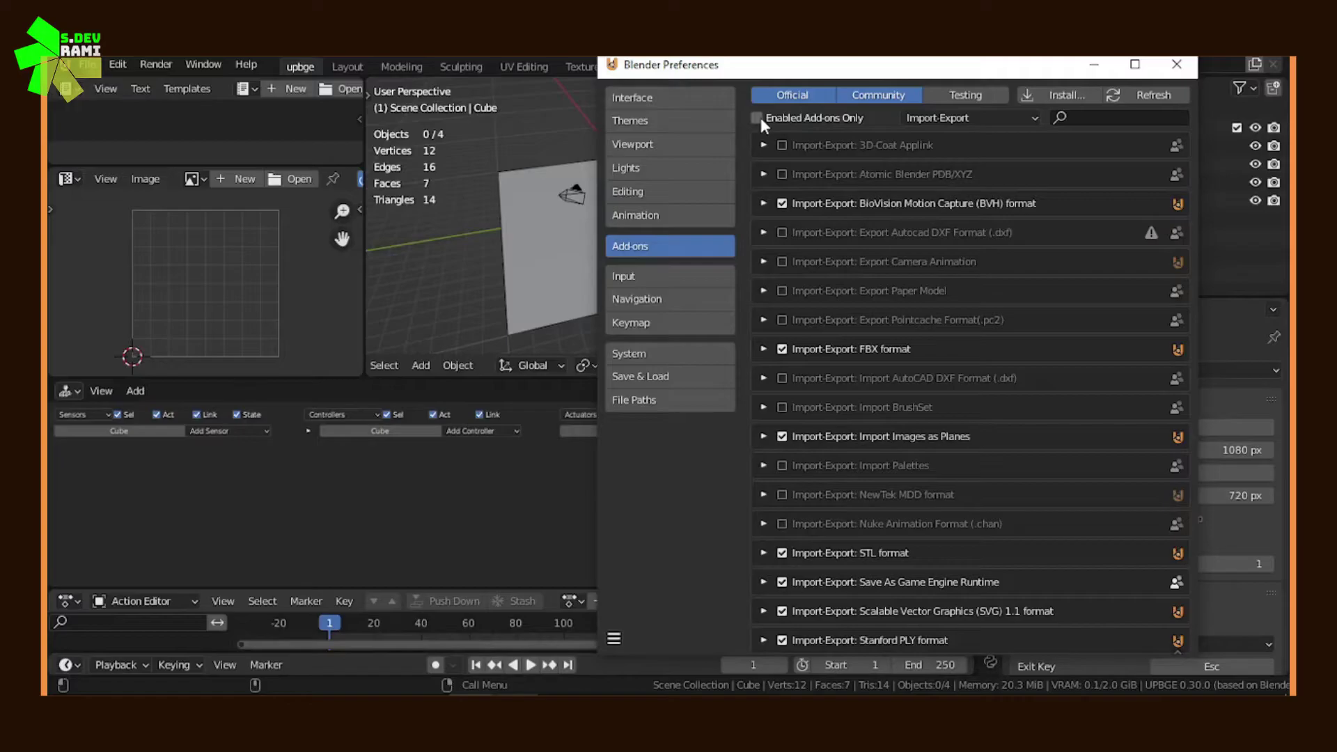
{"action": "left_click", "coordinate": [758, 119]}
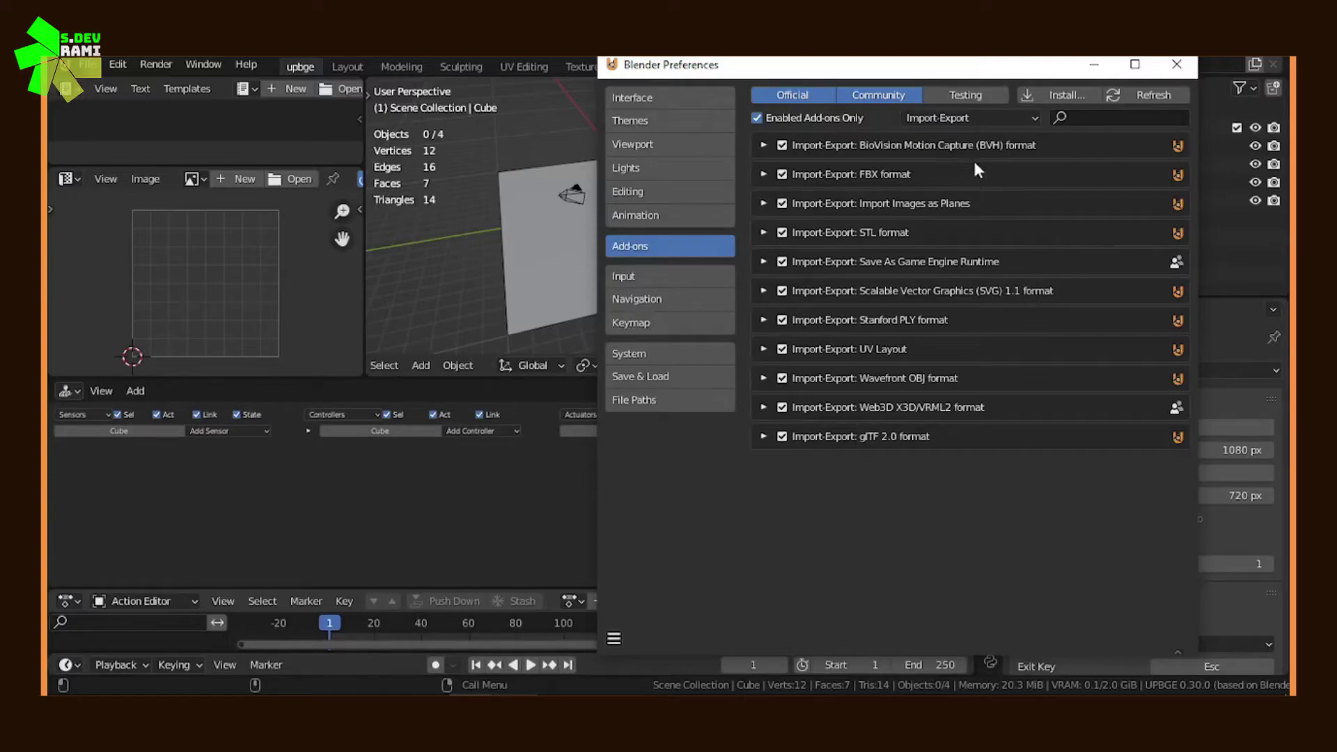
- Review the Interface add-on category with disabled add-ons included, and limit it to enabled add-ons again
{"action": "left_click", "coordinate": [963, 120]}
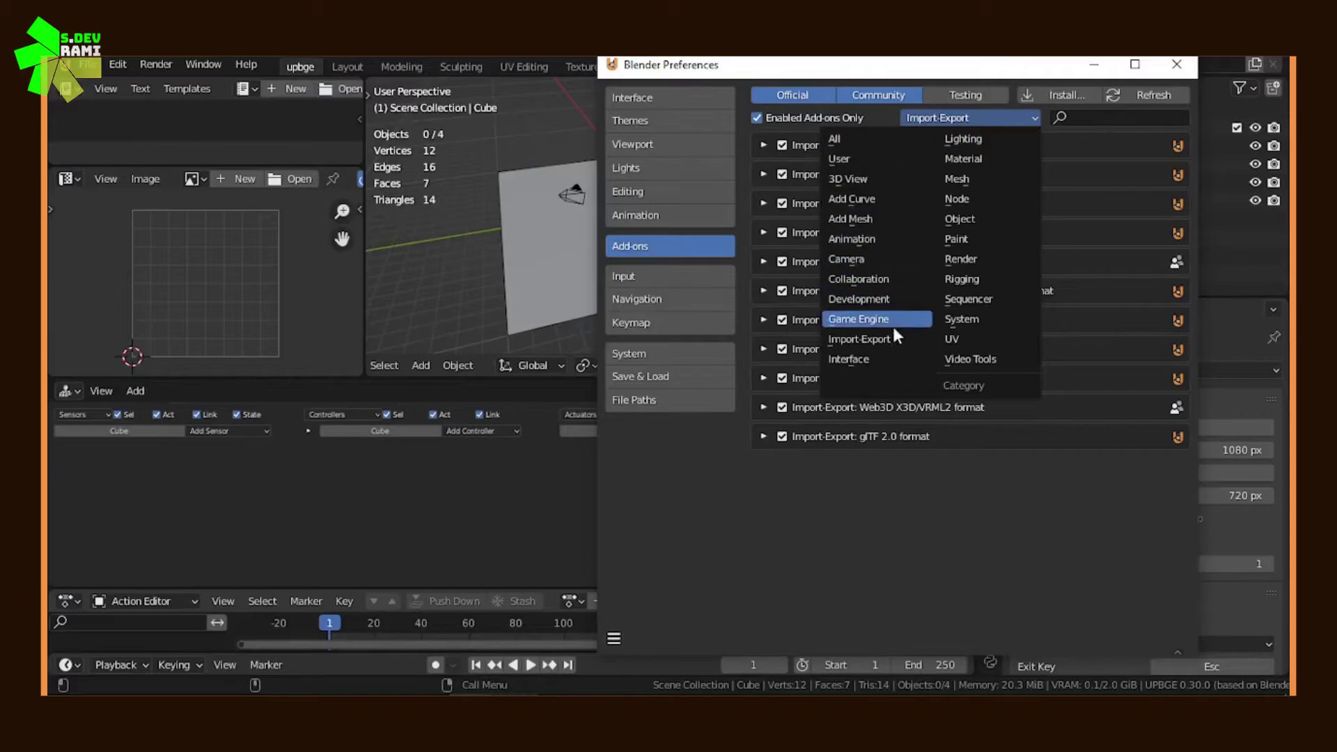
{"action": "left_click", "coordinate": [894, 359]}
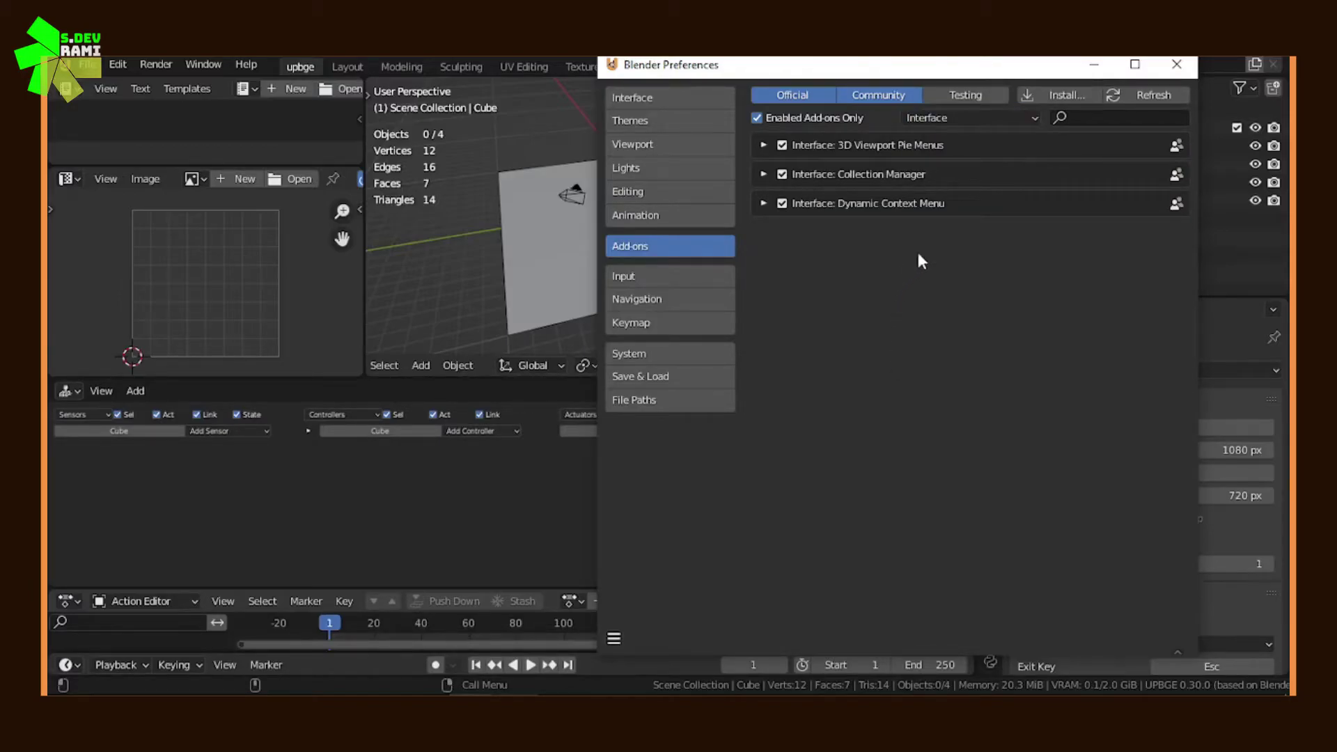
{"action": "left_click", "coordinate": [766, 117]}
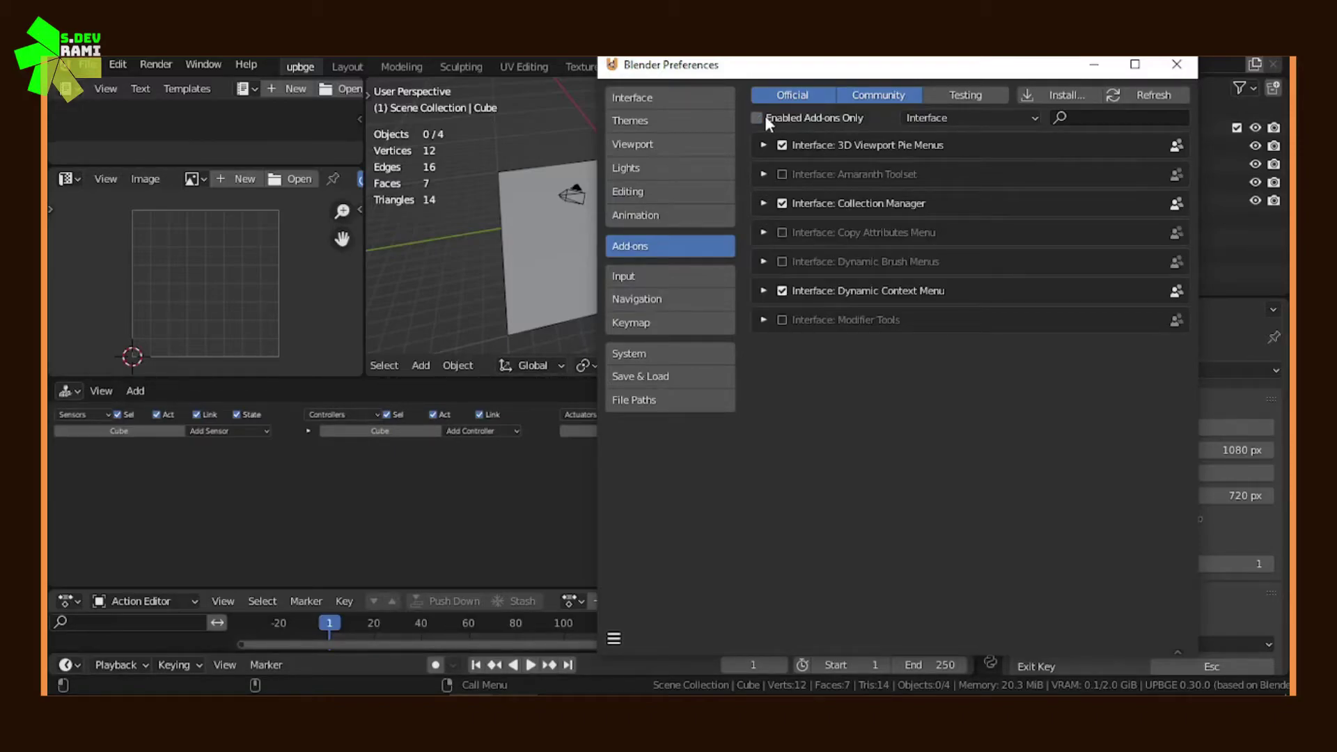
{"action": "left_click", "coordinate": [766, 117]}
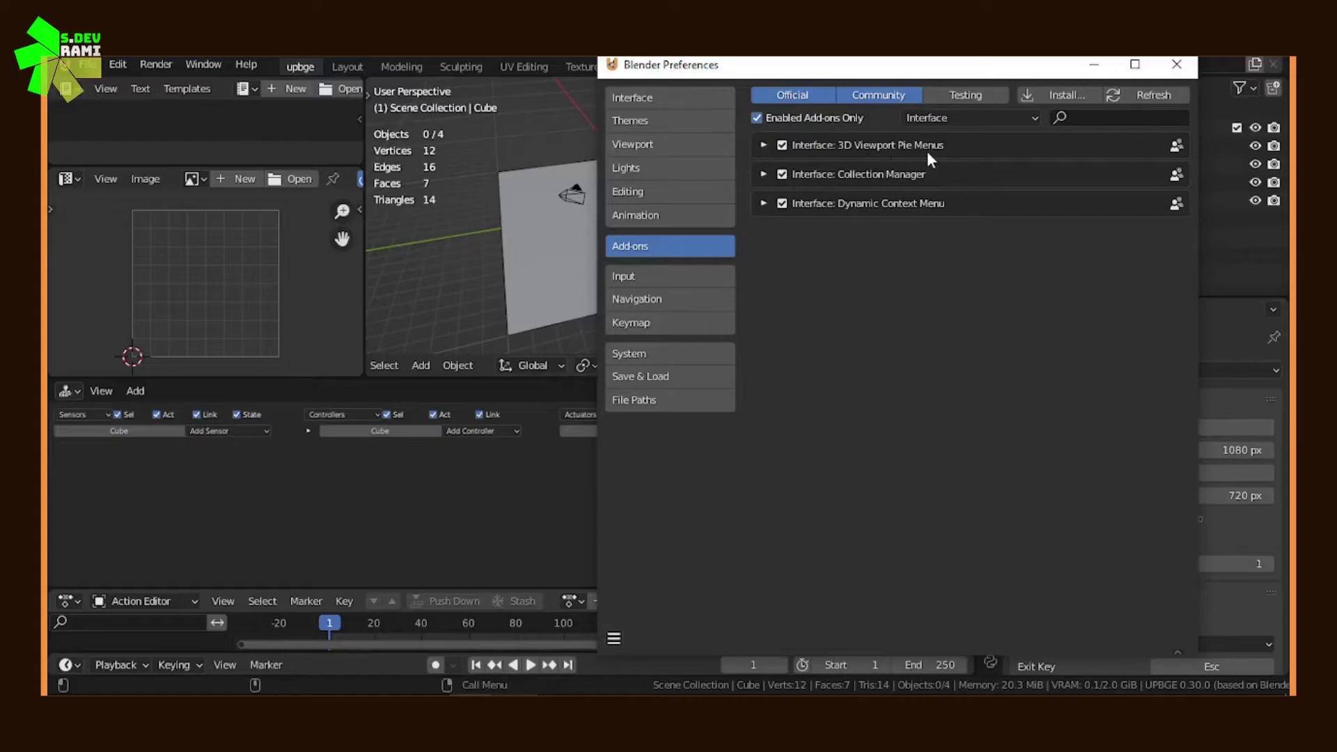
- Go through the enabled add-ons of the Lighting, Material, Mesh and Node categories
{"action": "left_click", "coordinate": [986, 115]}
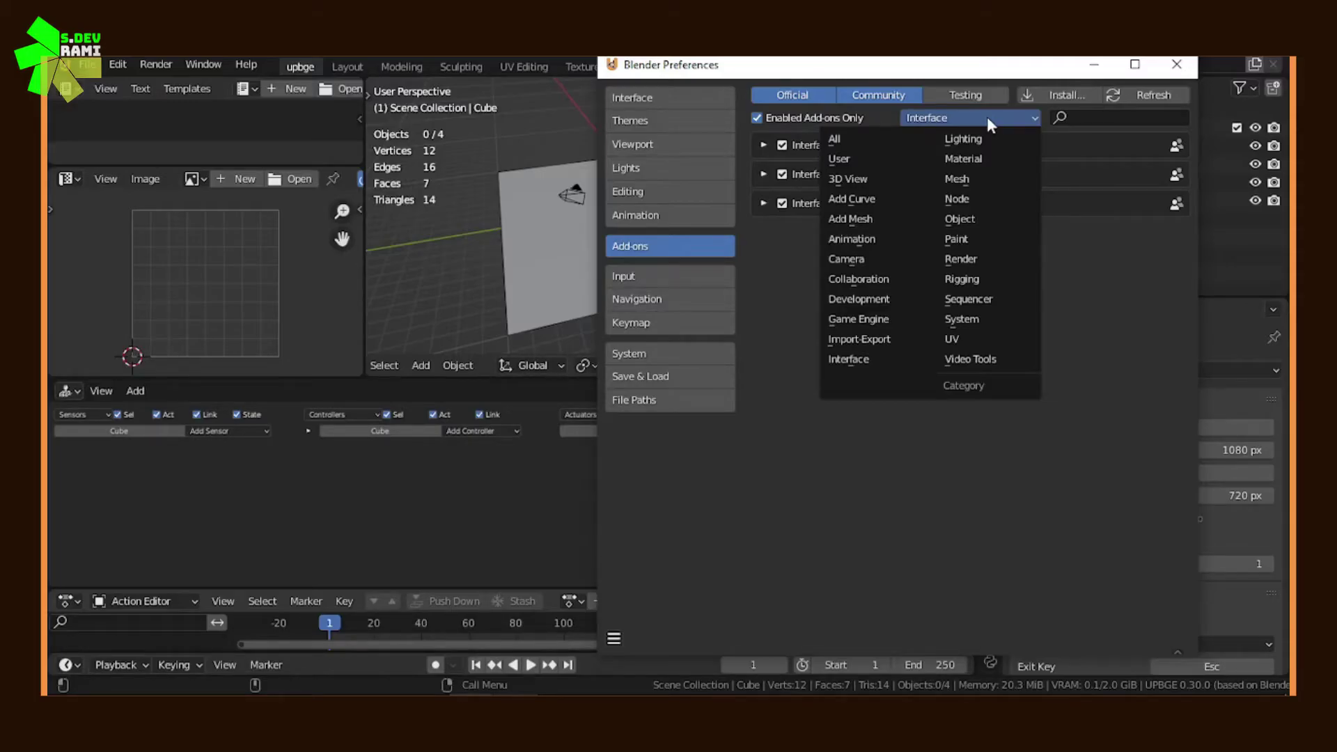
{"action": "left_click", "coordinate": [988, 136]}
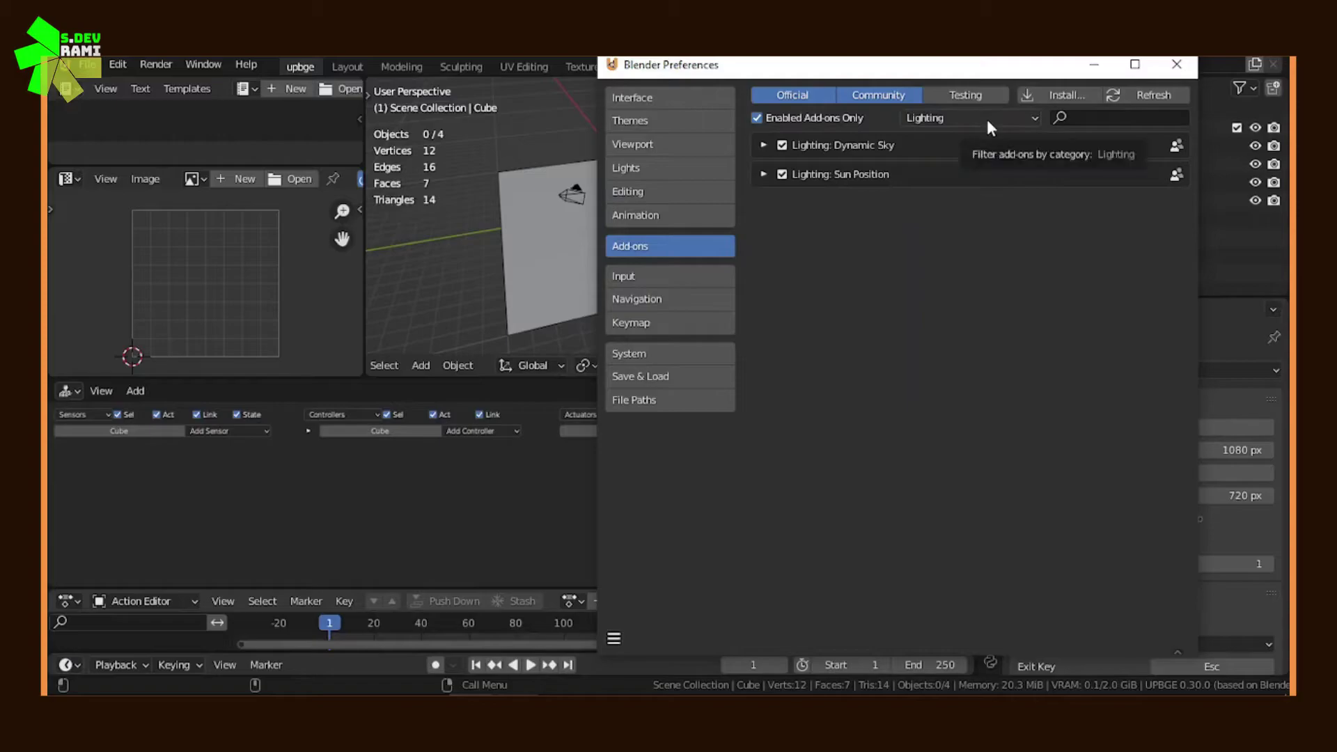
{"action": "left_click", "coordinate": [987, 120]}
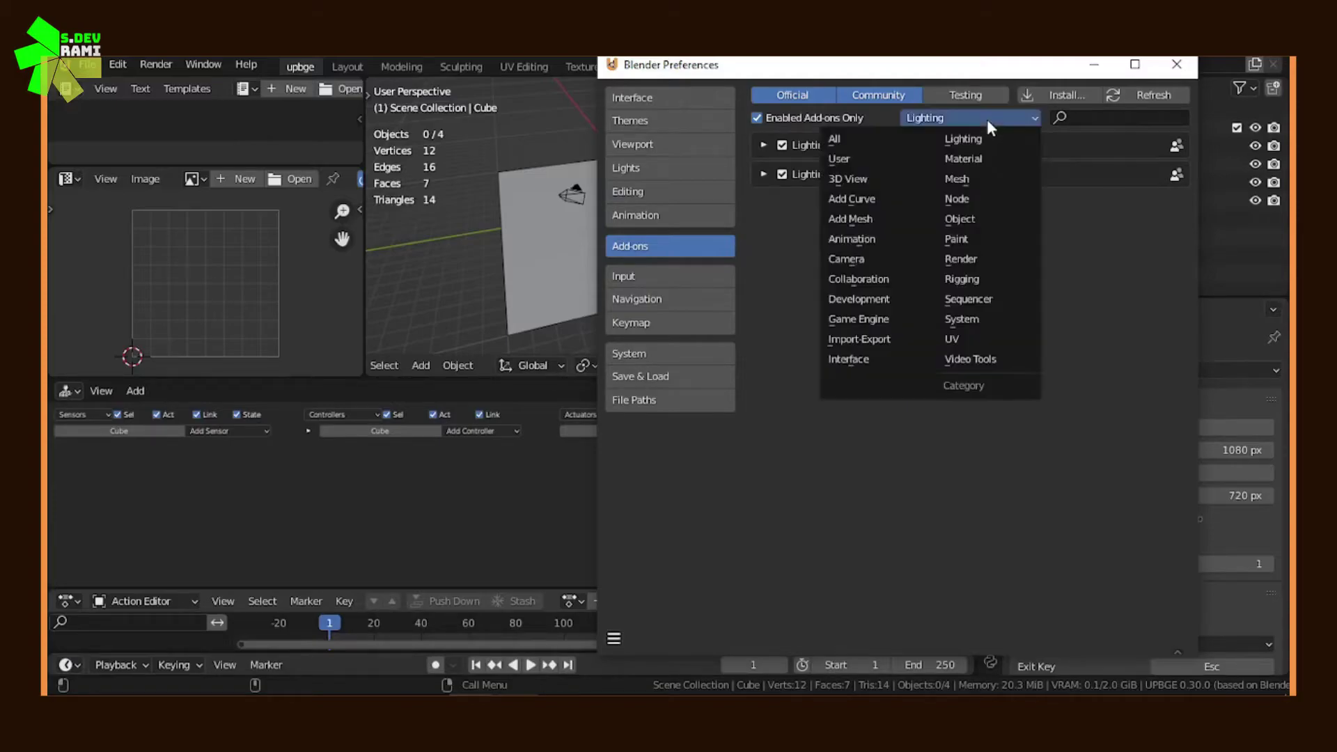
{"action": "left_click", "coordinate": [988, 156]}
{"action": "left_click", "coordinate": [990, 118]}
{"action": "left_click", "coordinate": [988, 175]}
{"action": "left_click", "coordinate": [989, 117]}
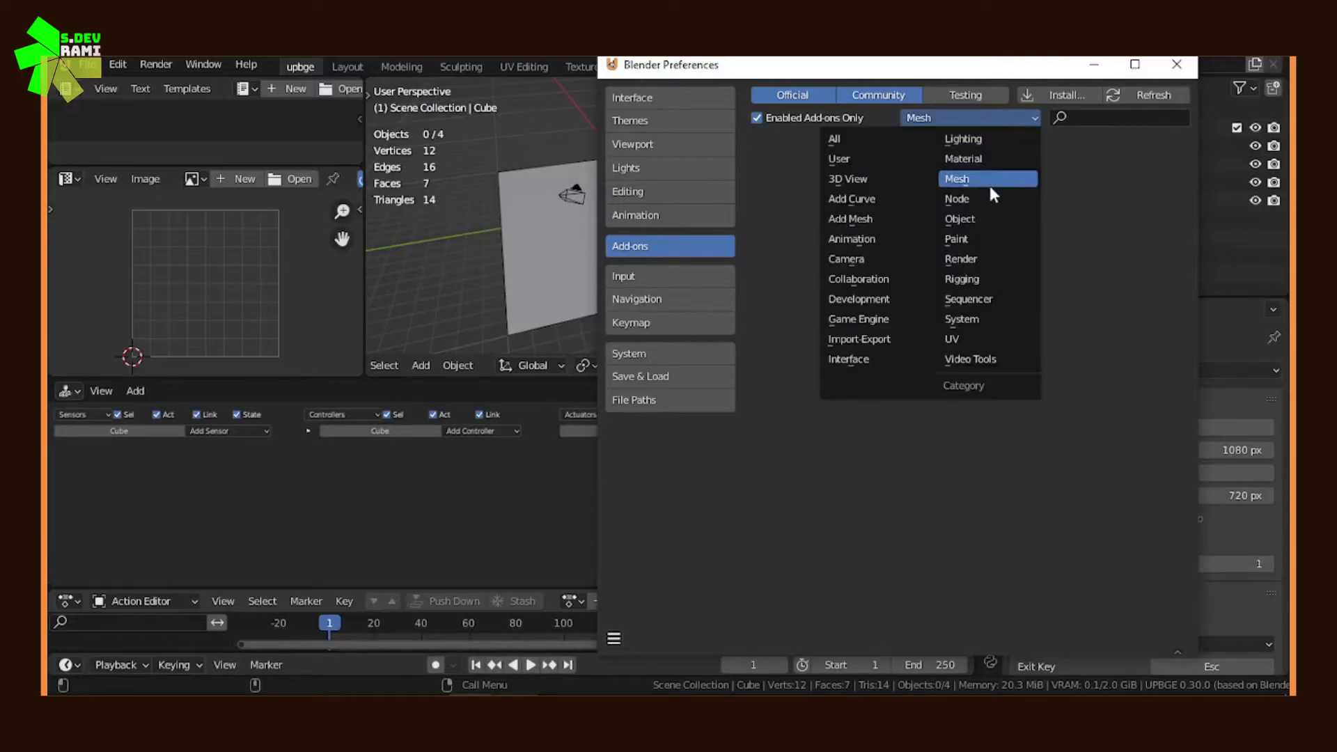
{"action": "left_click", "coordinate": [988, 198]}
- Filter the add-ons by the Object category and compare all its add-ons with the enabled ones
{"action": "left_click", "coordinate": [989, 119]}
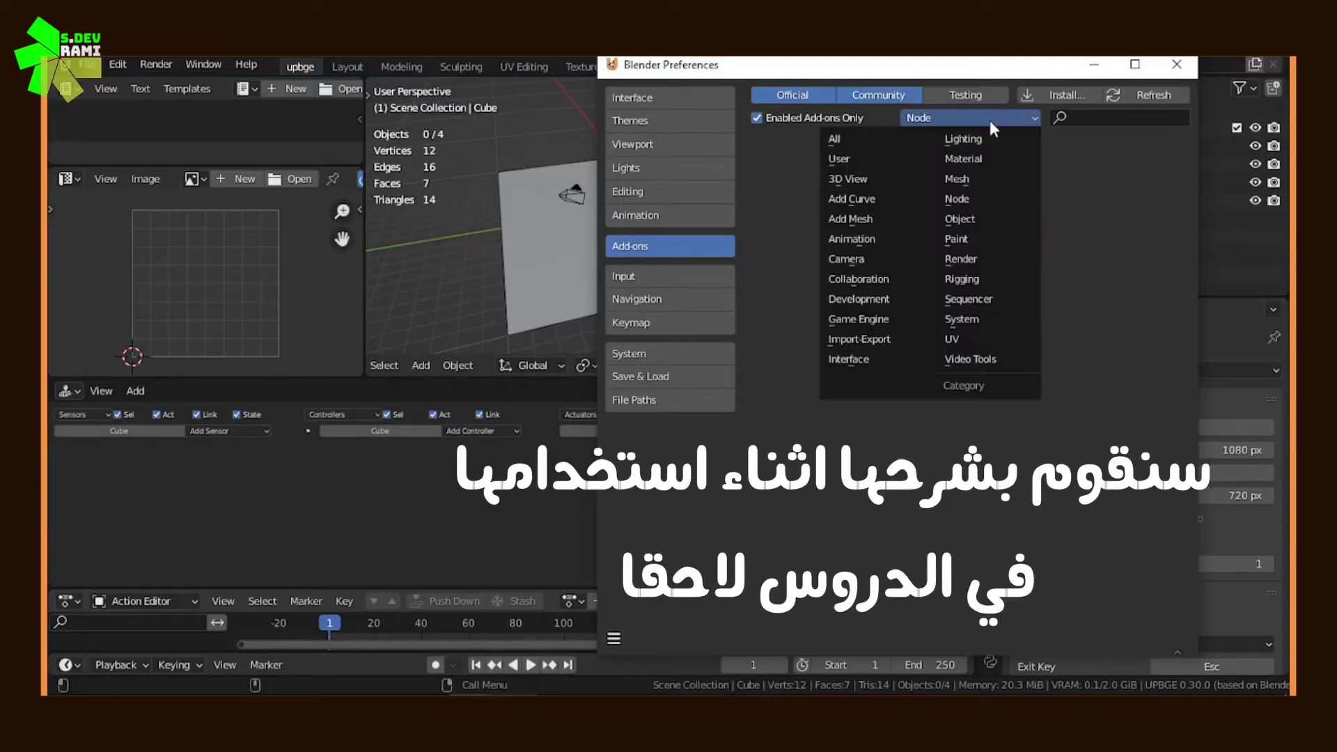
{"action": "left_click", "coordinate": [995, 220]}
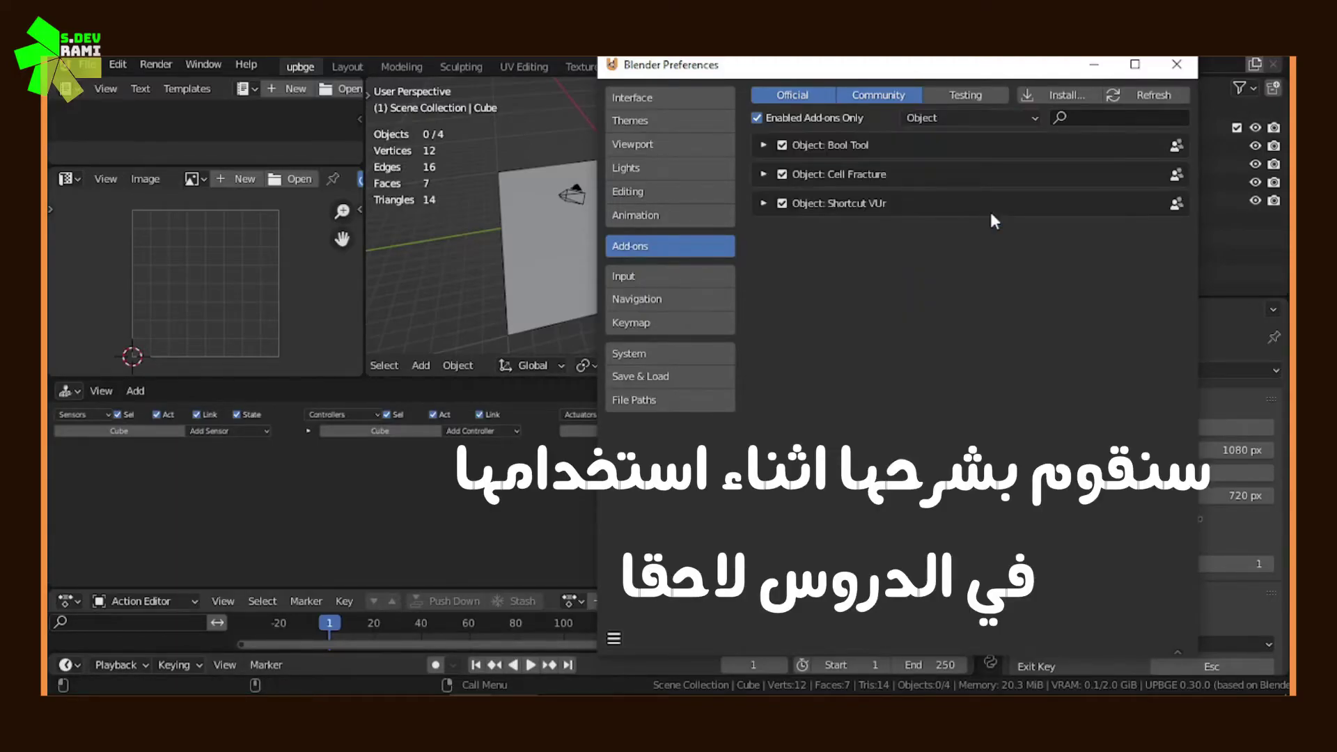
{"action": "left_click", "coordinate": [759, 117]}
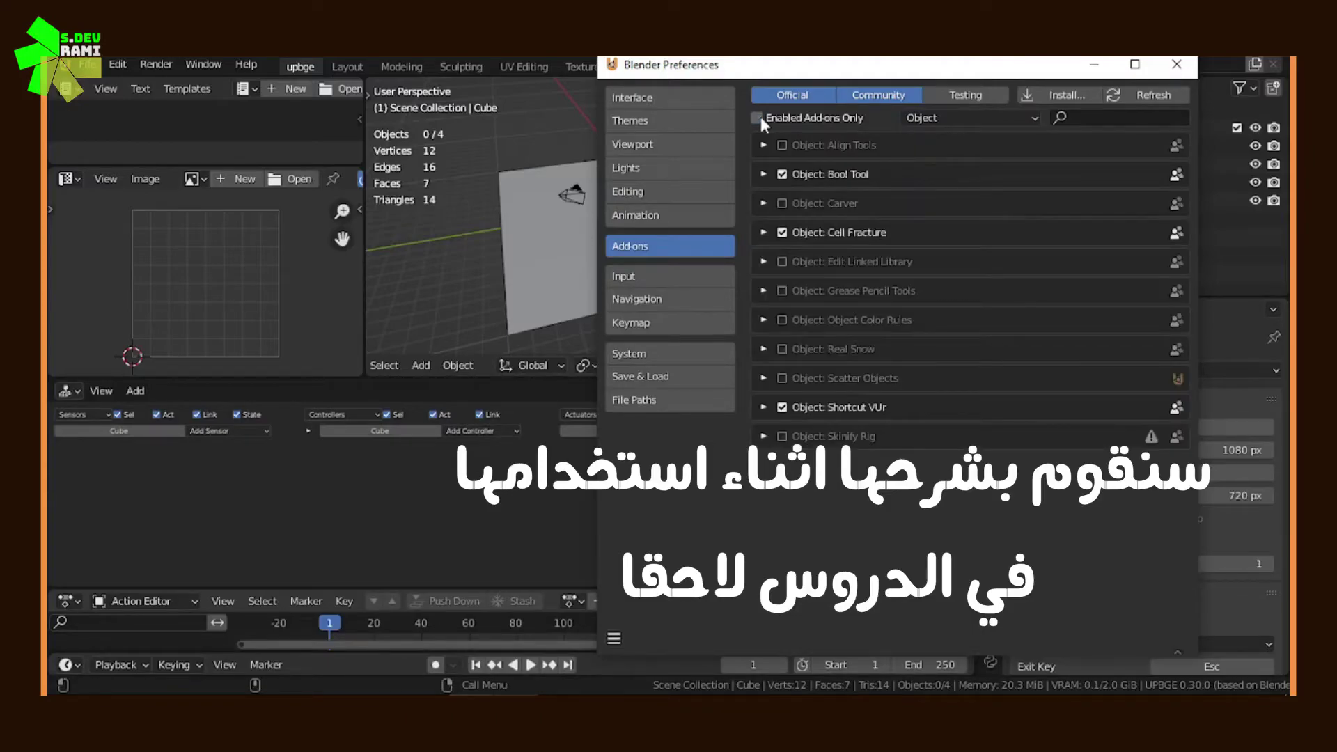
{"action": "left_click", "coordinate": [758, 117]}
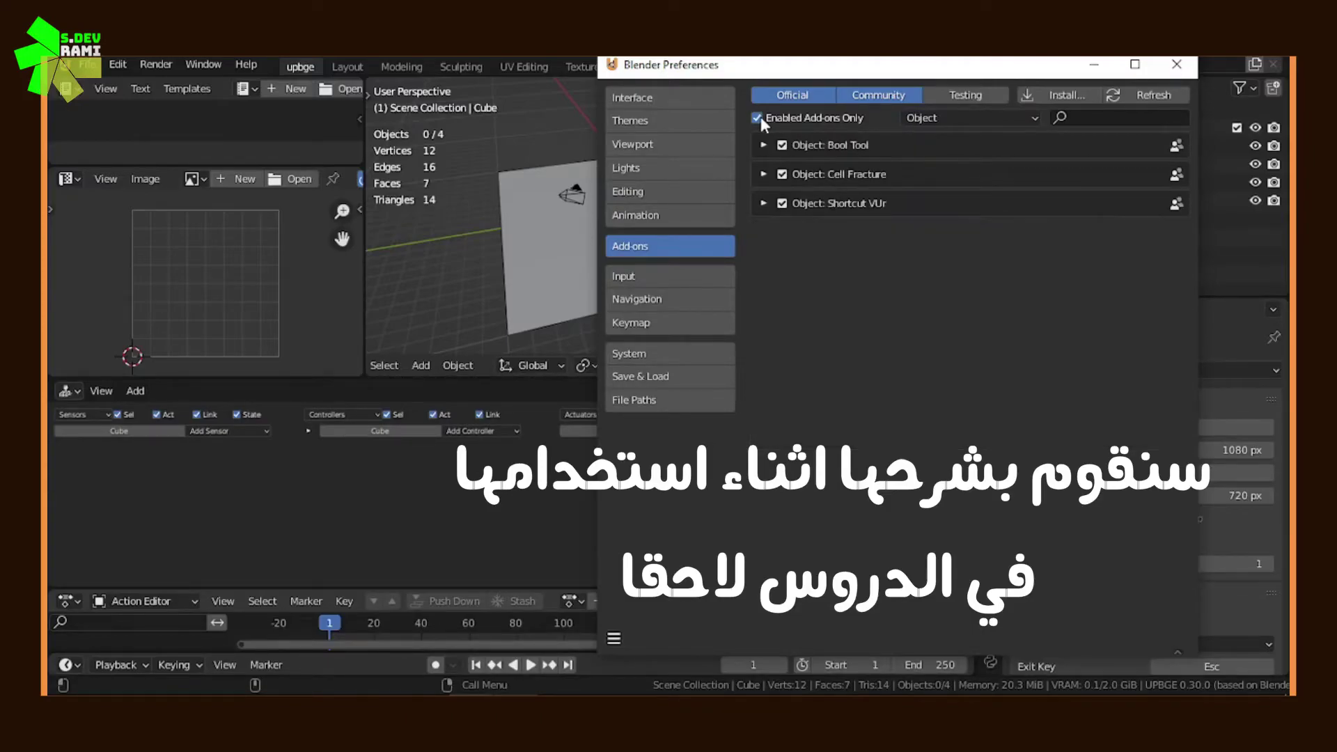
- Review the enabled add-ons in the Paint, Render and Rigging categories
{"action": "left_click", "coordinate": [960, 116]}
{"action": "left_click", "coordinate": [976, 238]}
{"action": "left_click", "coordinate": [943, 119]}
{"action": "left_click", "coordinate": [965, 259]}
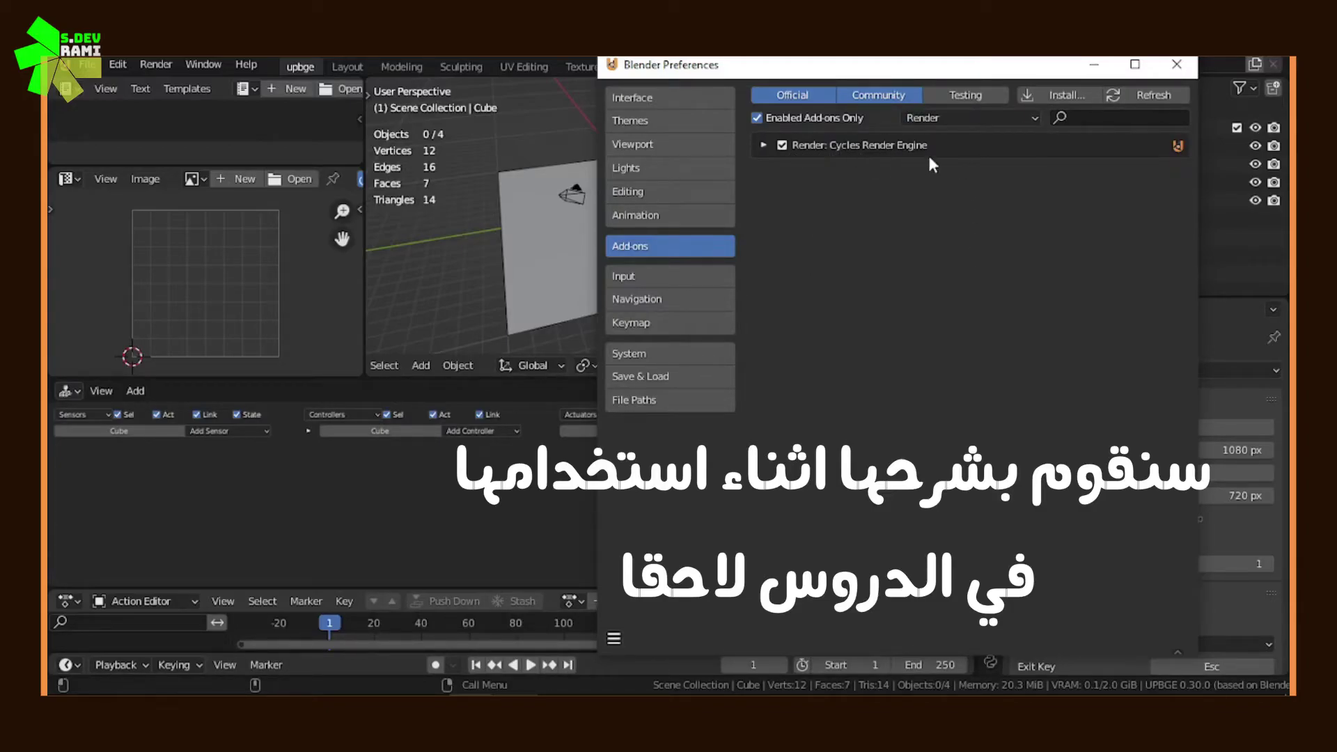
{"action": "left_click", "coordinate": [955, 118]}
{"action": "left_click", "coordinate": [978, 280]}
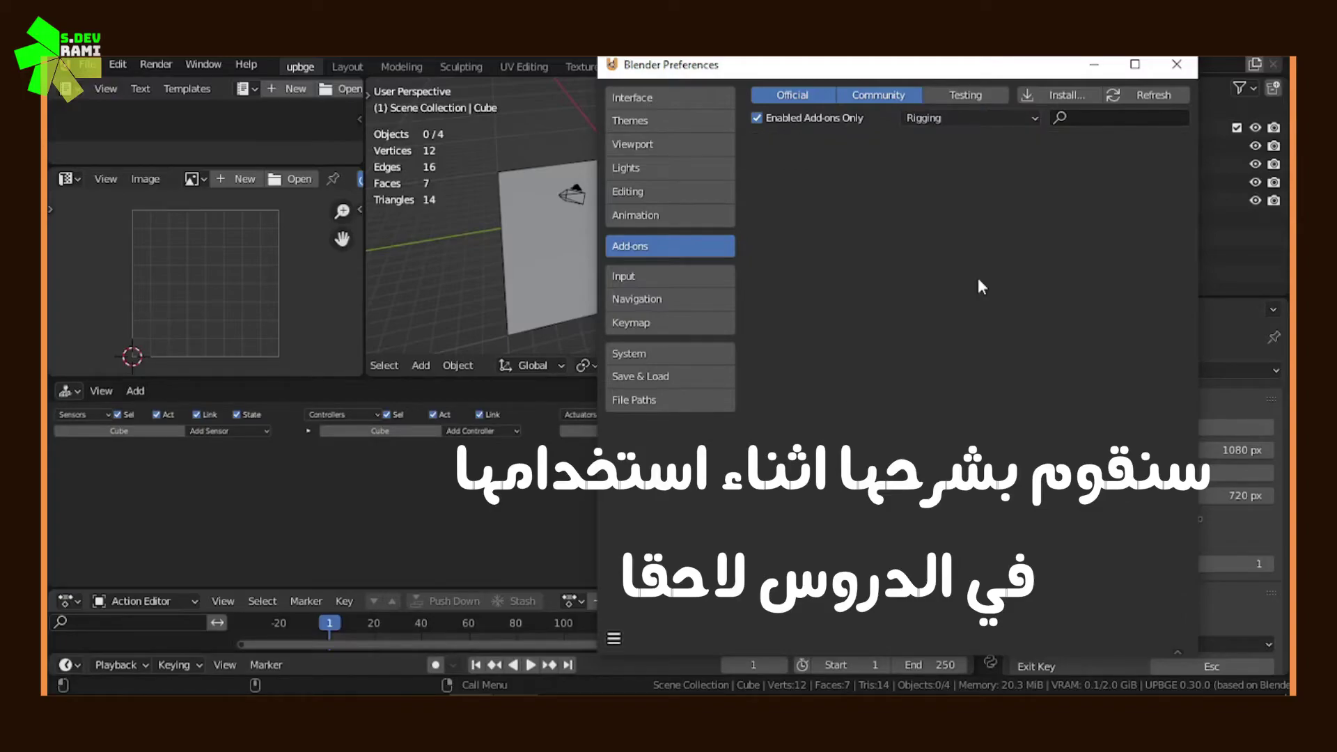
- Check the Sequencer, System, UV and Video Tools categories for enabled add-ons
{"action": "left_click", "coordinate": [999, 118]}
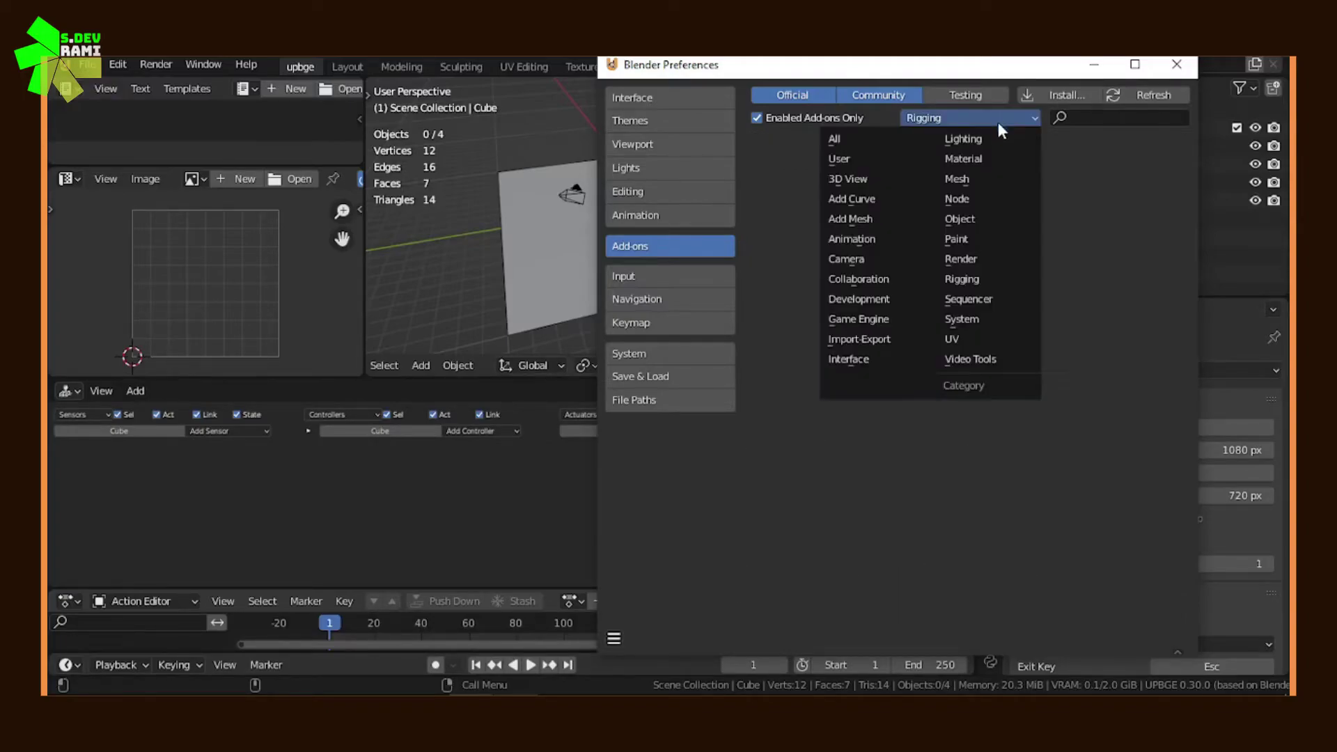
{"action": "left_click", "coordinate": [983, 298]}
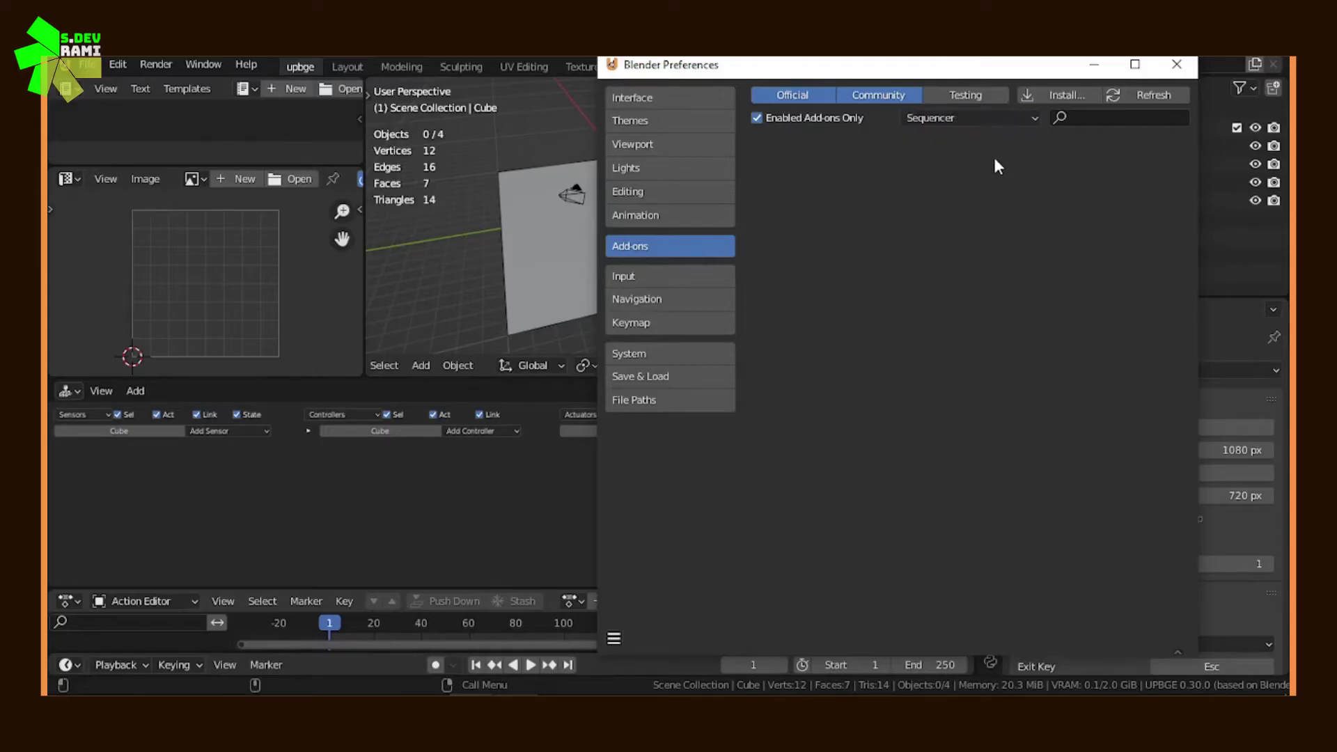
{"action": "left_click", "coordinate": [997, 118]}
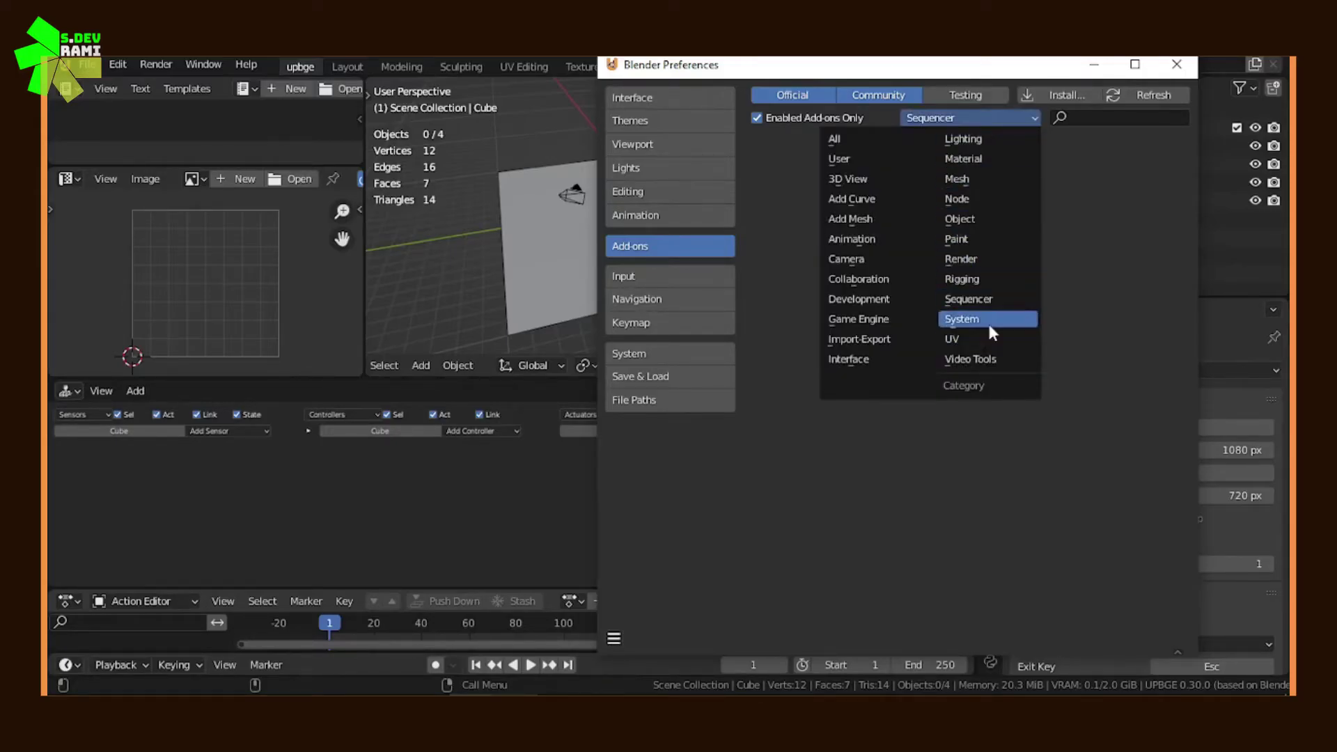
{"action": "left_click", "coordinate": [988, 319]}
{"action": "left_click", "coordinate": [983, 117]}
{"action": "left_click", "coordinate": [975, 336]}
{"action": "left_click", "coordinate": [980, 119]}
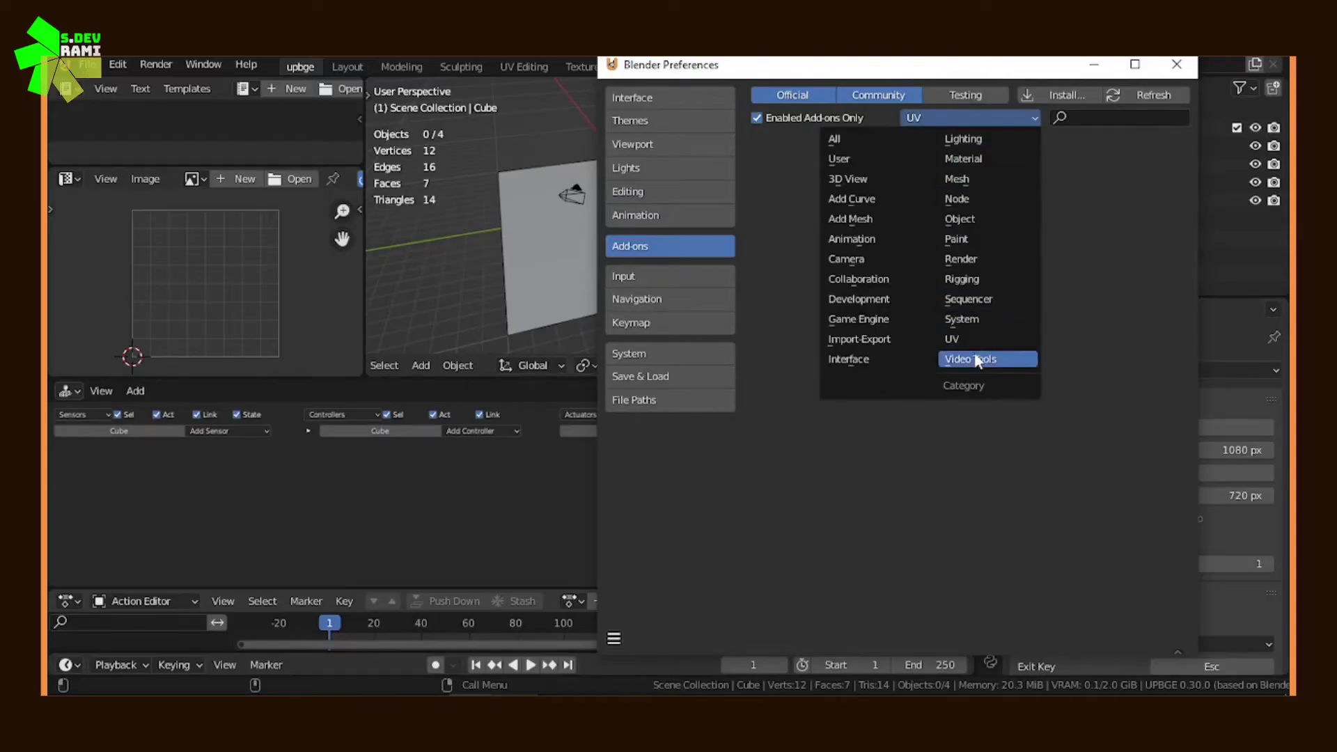
{"action": "left_click", "coordinate": [975, 357]}
- Set the add-on category filter back to All and look through the complete list of enabled add-ons
{"action": "left_click", "coordinate": [955, 117]}
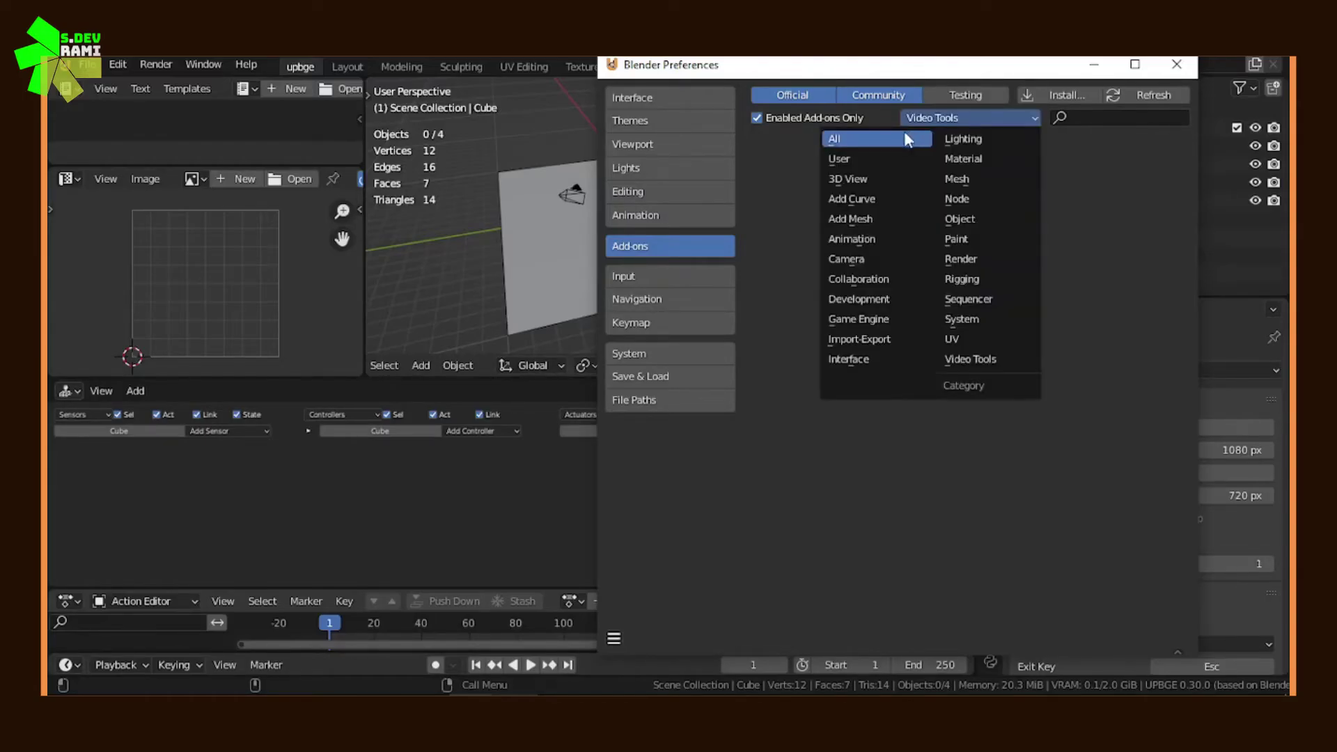
{"action": "left_click", "coordinate": [904, 131]}
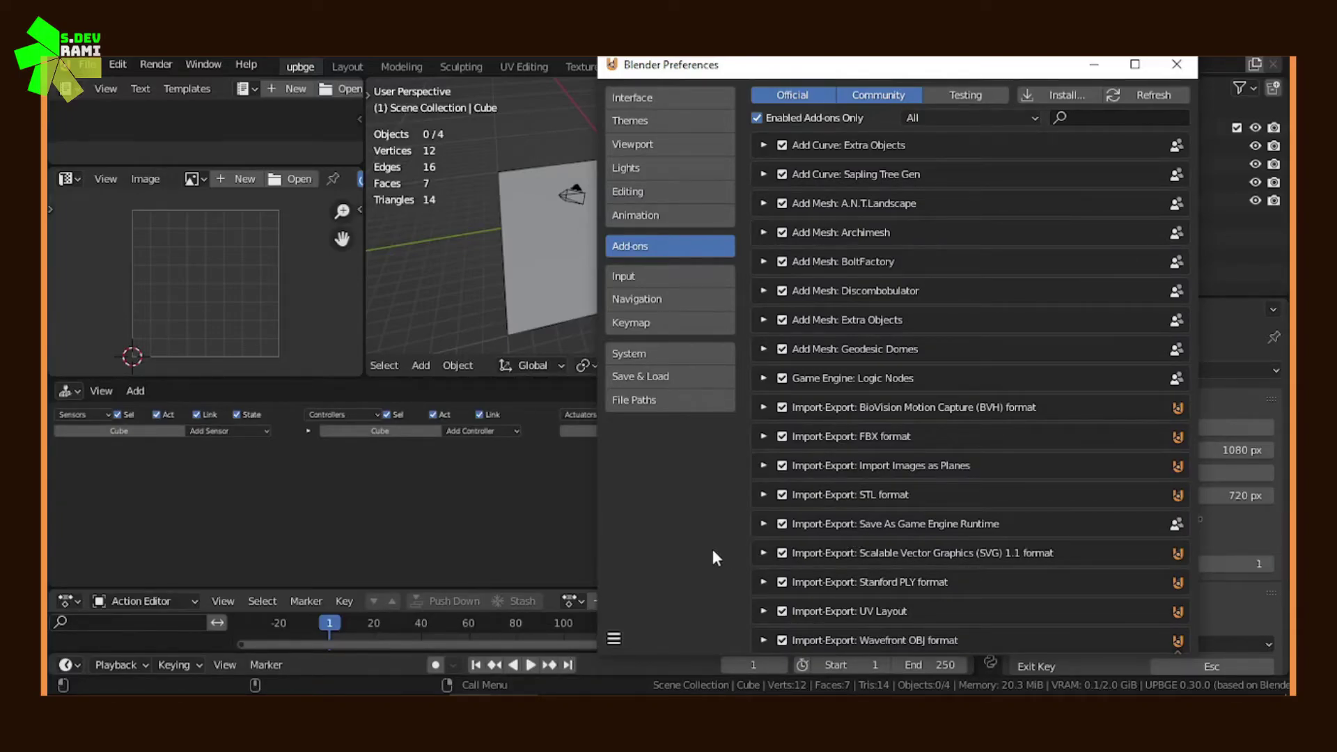
{"action": "scroll", "coordinate": [775, 512], "scroll_direction": "down", "scroll_amount": 10}
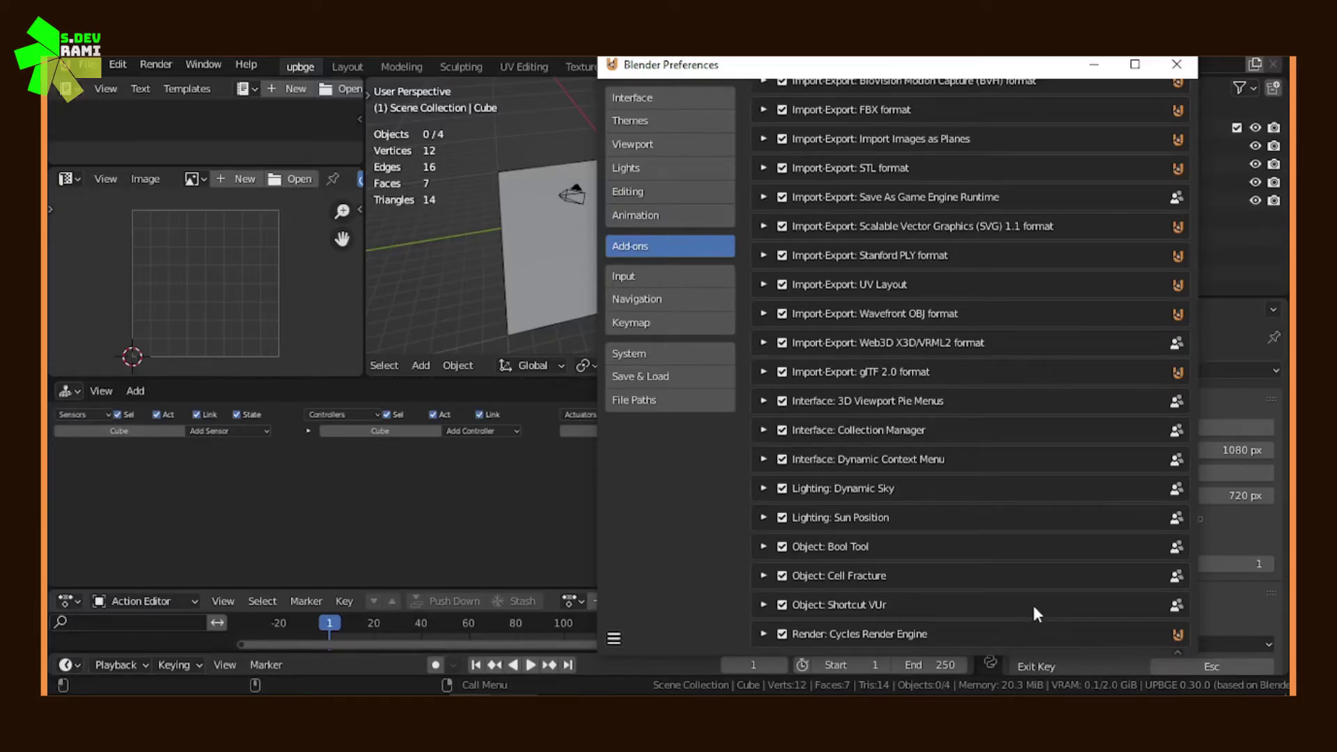
{"action": "scroll", "coordinate": [1038, 363], "scroll_direction": "up", "scroll_amount": 4}
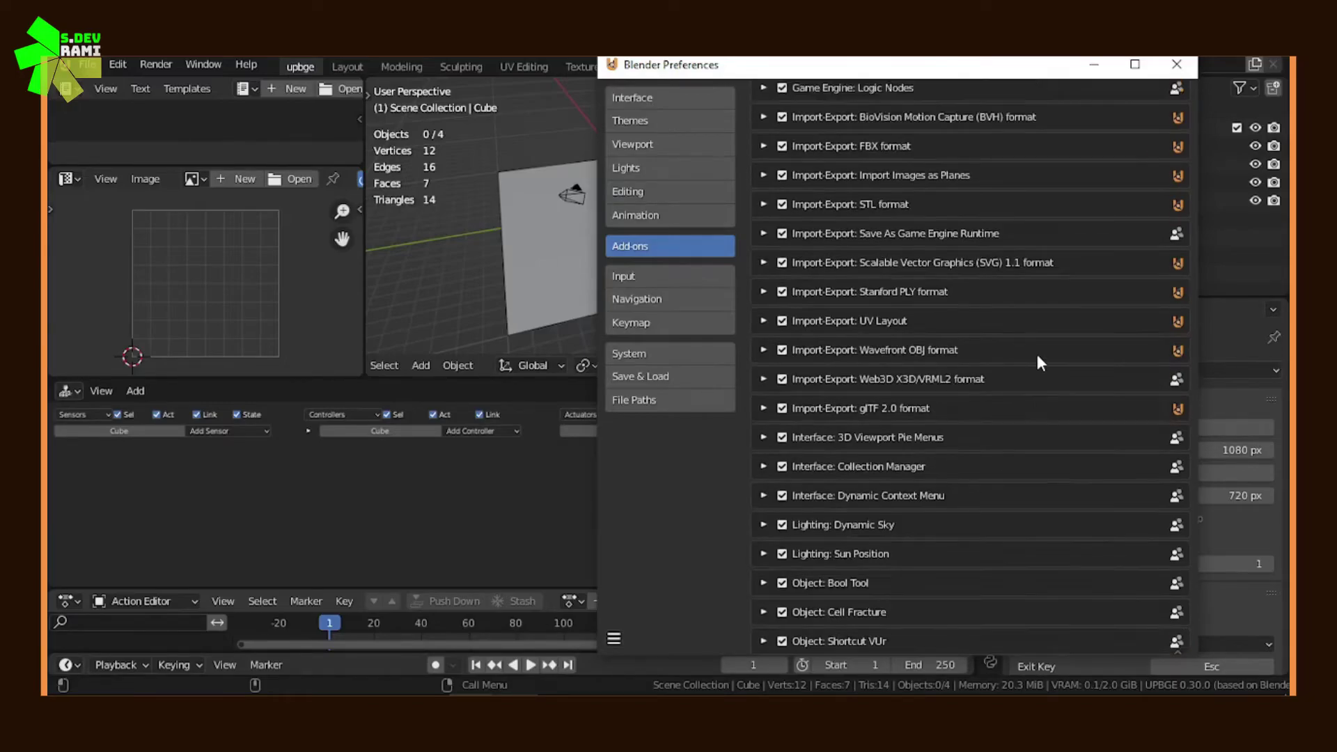
- Review the Input and Navigation preference settings
{"action": "left_click", "coordinate": [674, 276]}
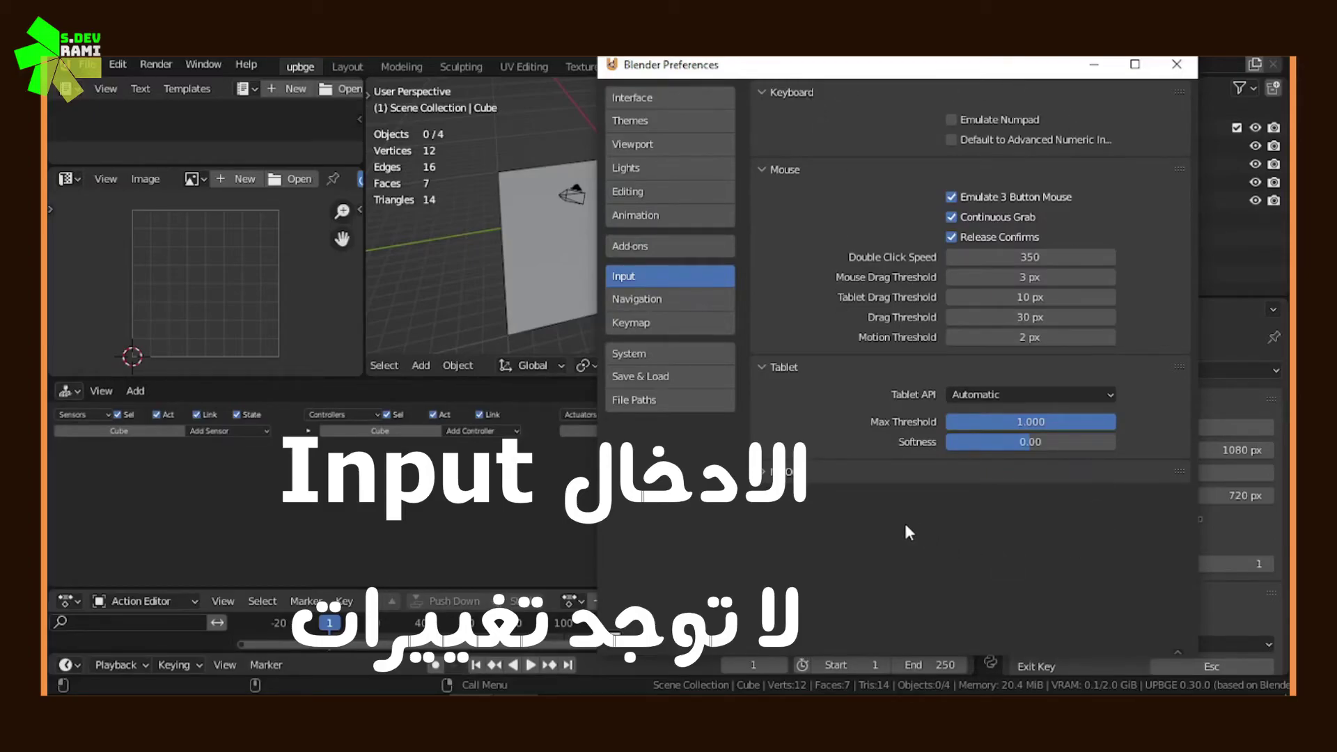
{"action": "left_click", "coordinate": [707, 298]}
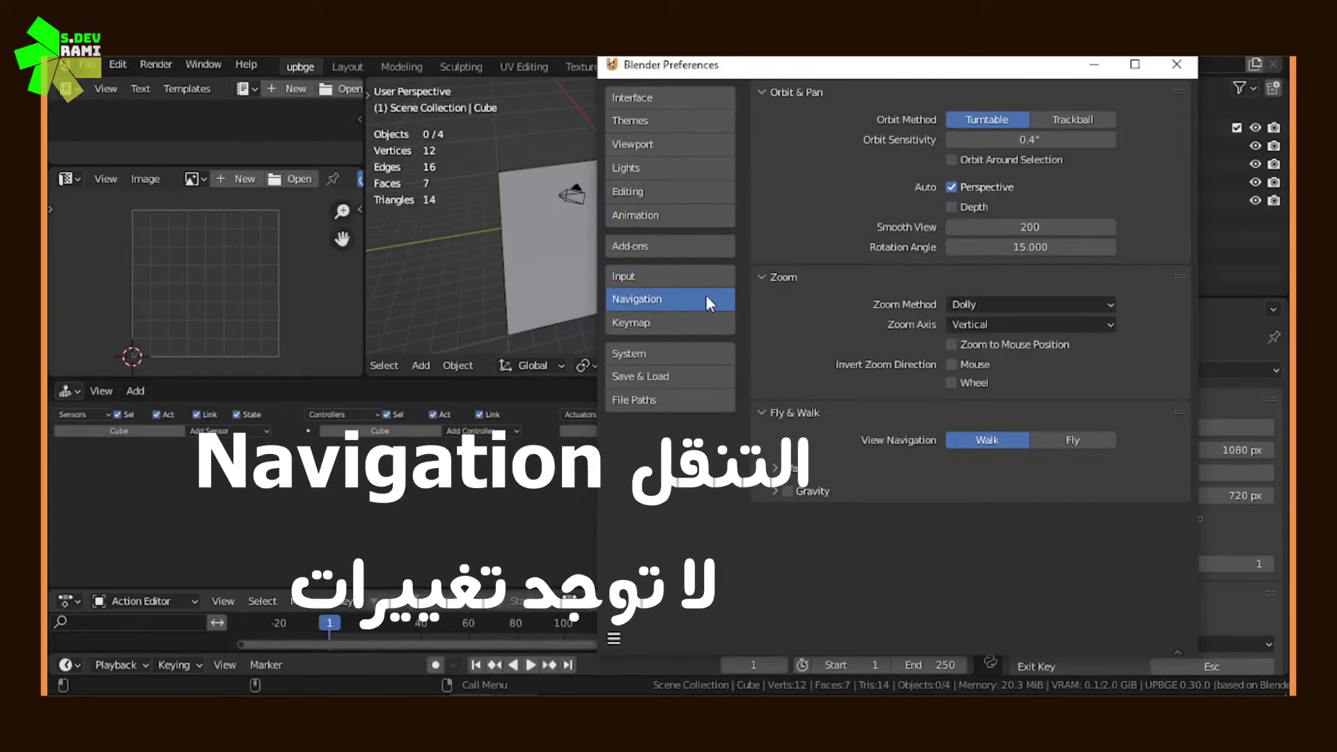
- Choose the Blender 27x preset as the keymap in the preferences
{"action": "left_click", "coordinate": [674, 324]}
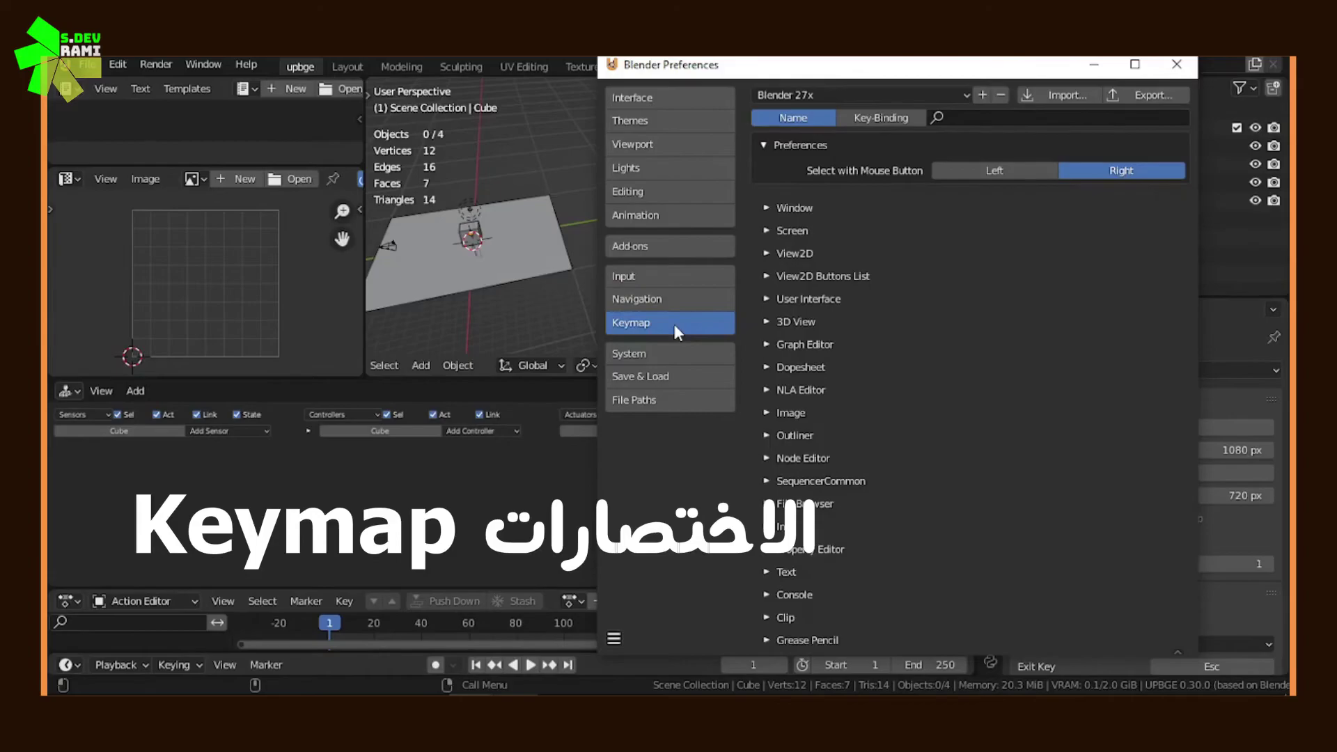
{"action": "left_click", "coordinate": [854, 94]}
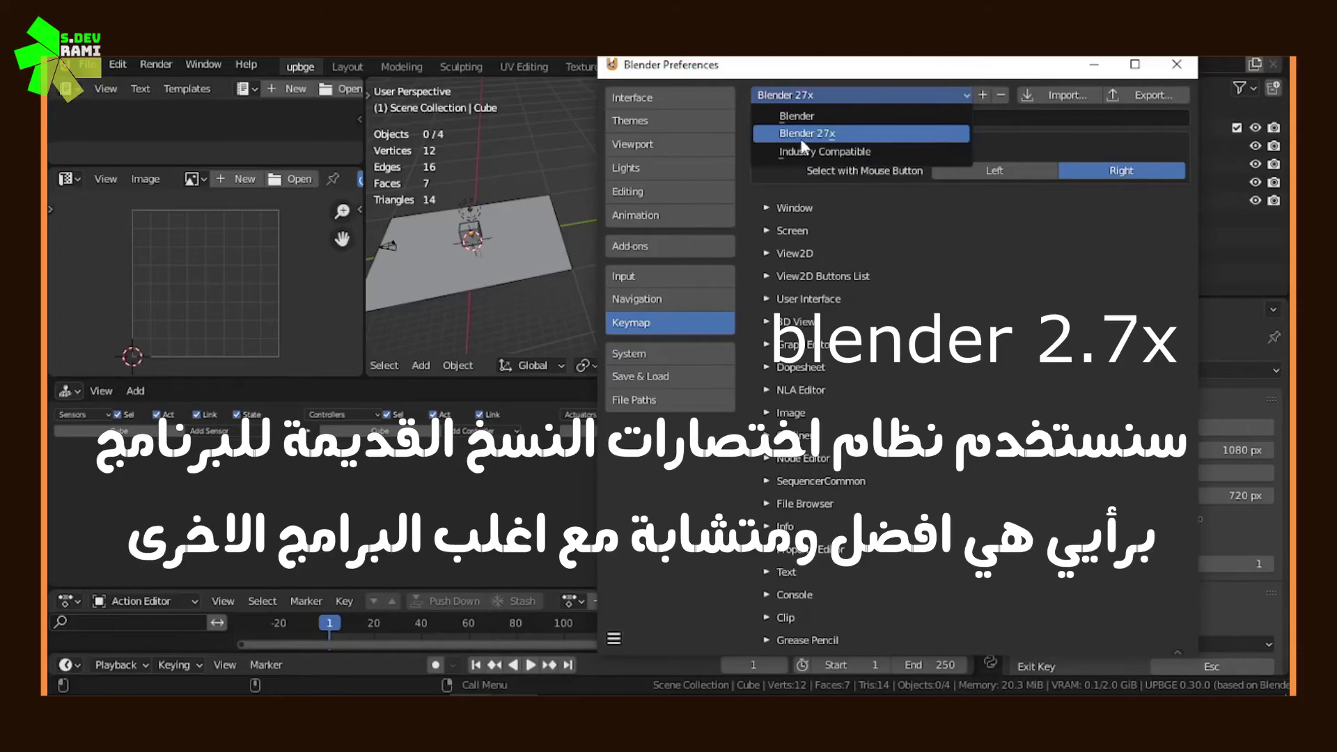
{"action": "left_click", "coordinate": [779, 132]}
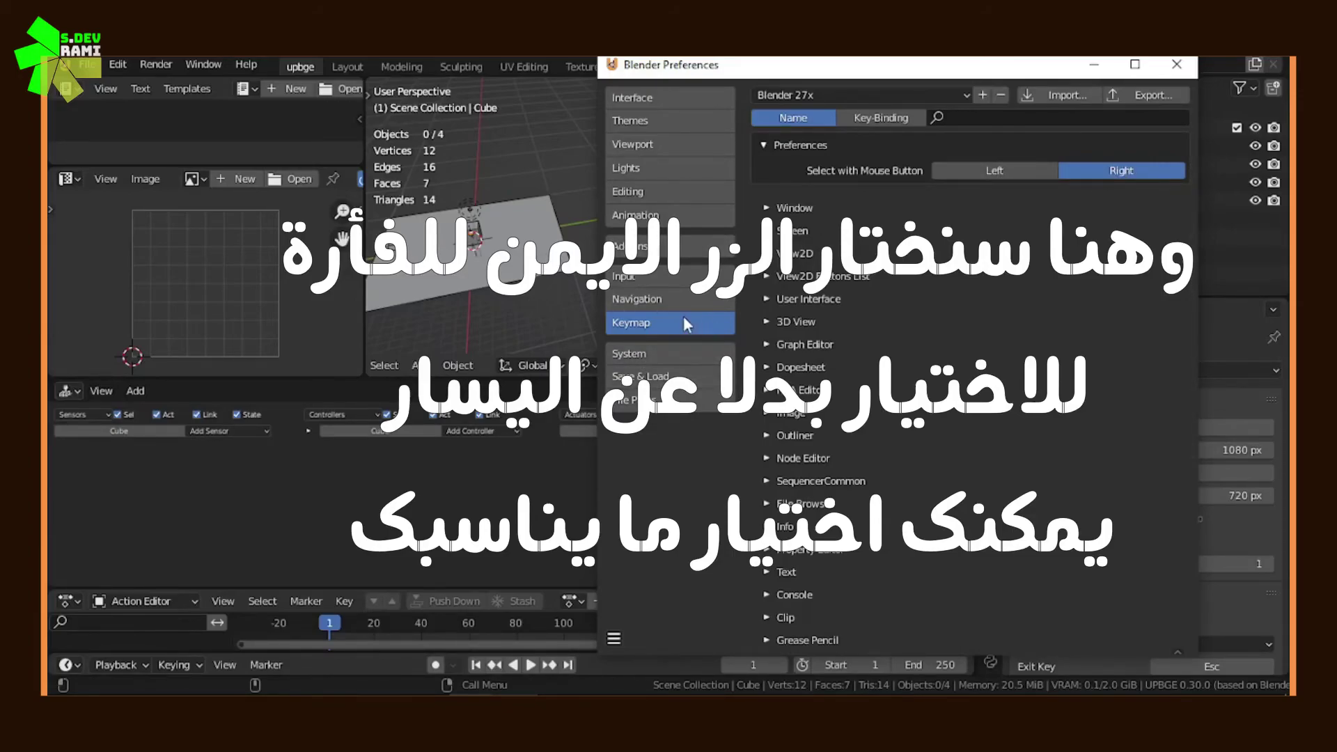
- Review the System, Save & Load and File Paths preference settings
{"action": "left_click", "coordinate": [673, 354]}
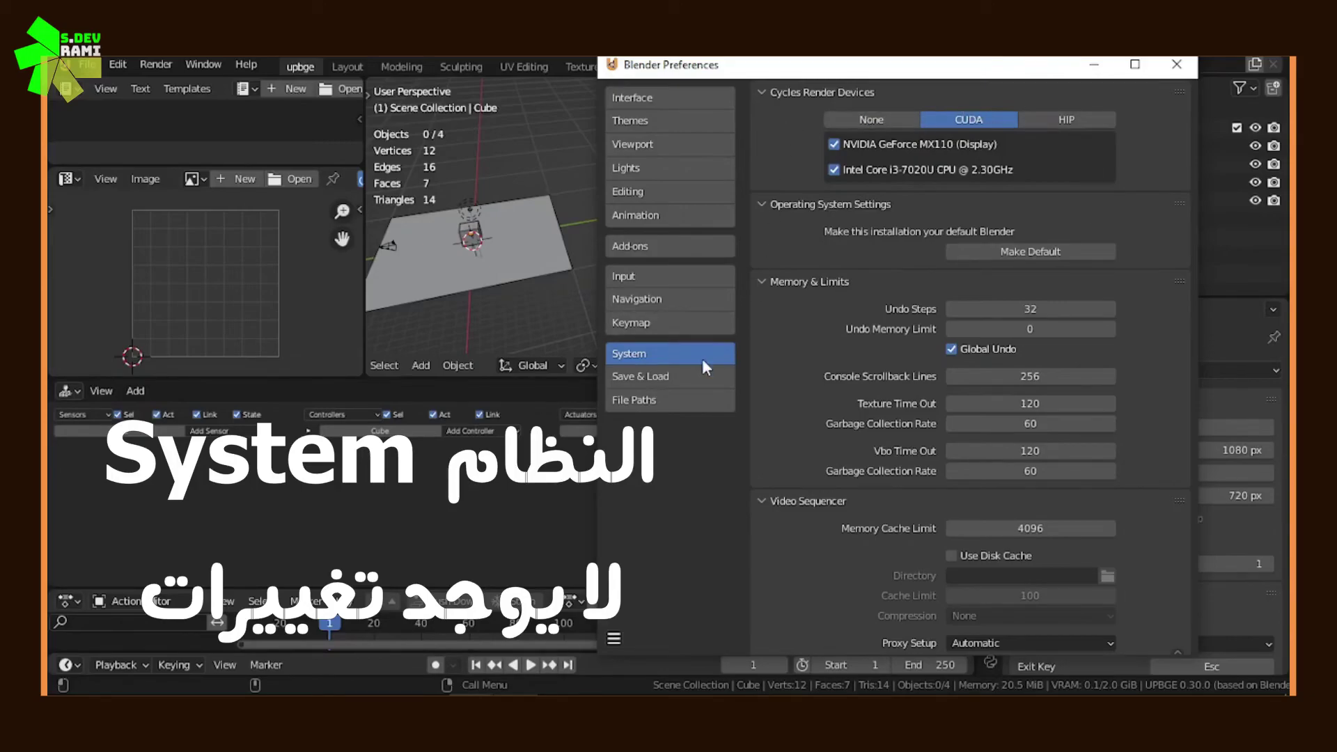
{"action": "scroll", "coordinate": [804, 362], "scroll_direction": "down", "scroll_amount": 1}
{"action": "left_click", "coordinate": [669, 376]}
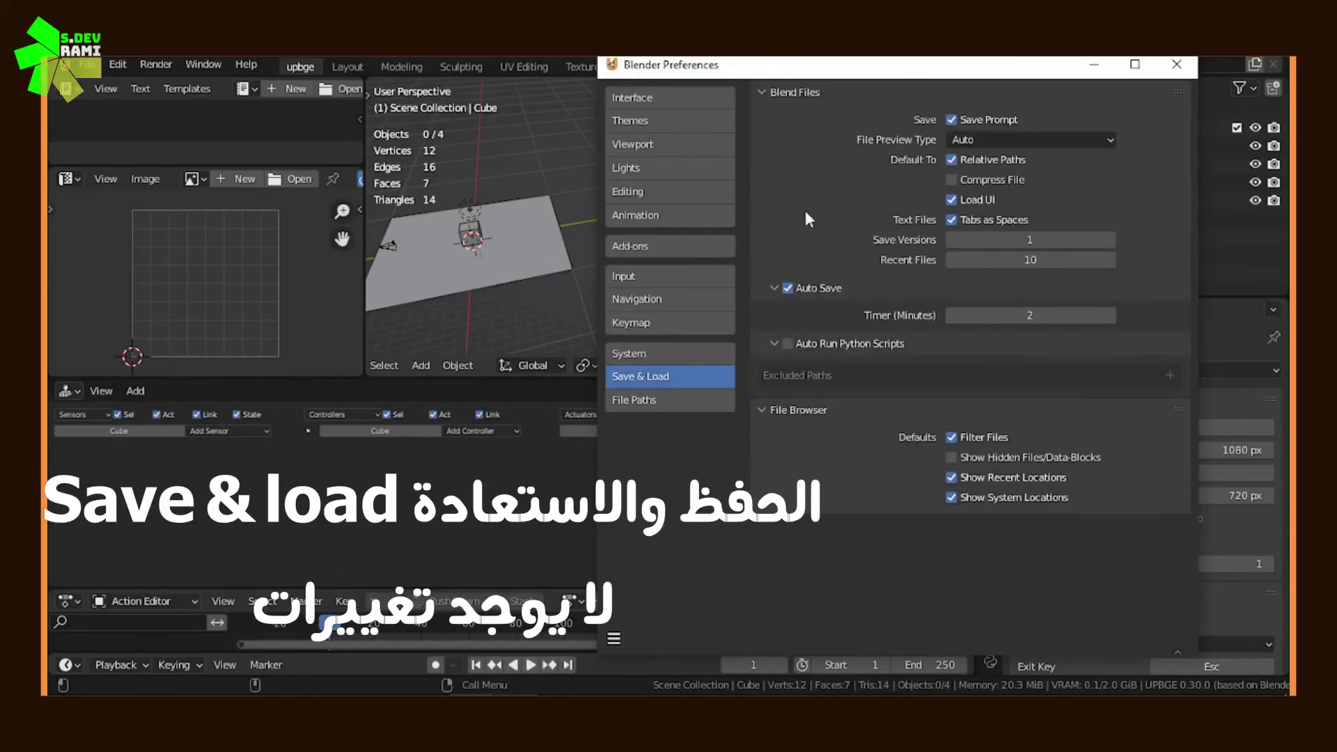
{"action": "left_click", "coordinate": [678, 401]}
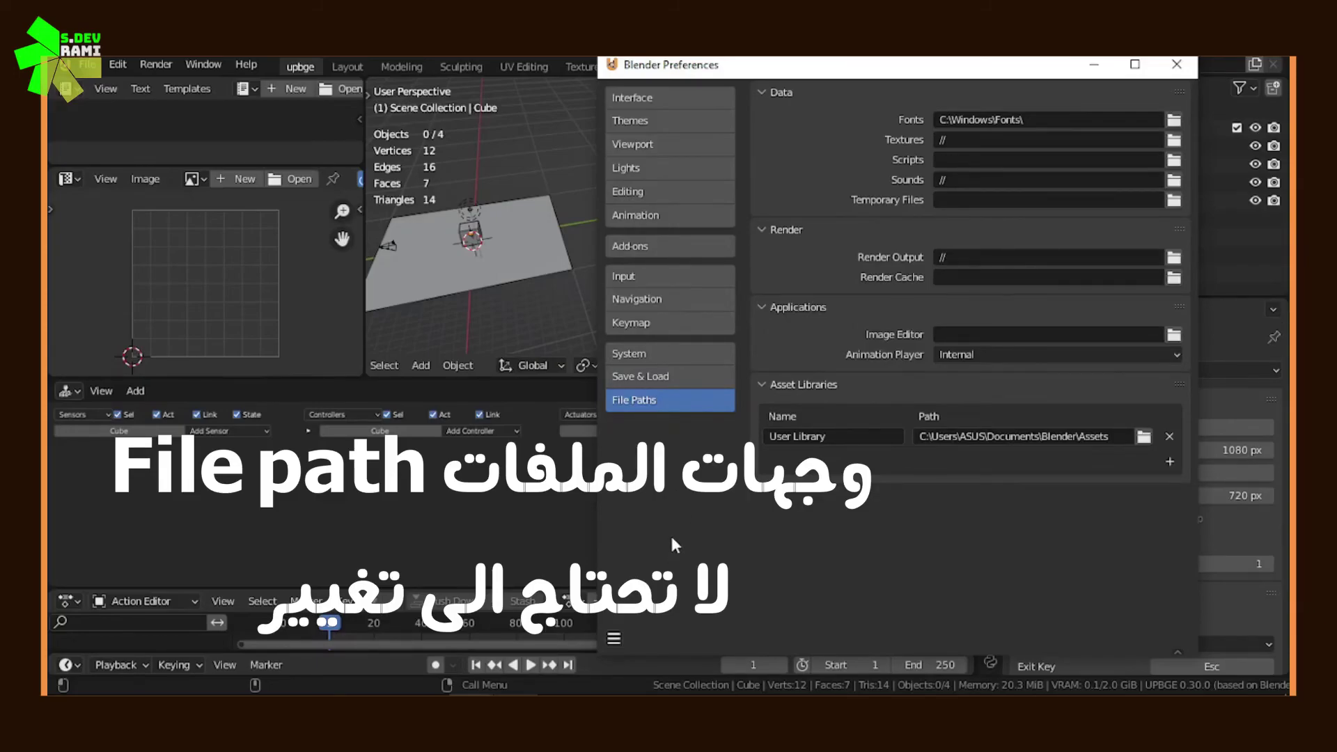
- Save the preferences and close the preferences window to return to the 3D scene
{"action": "left_click", "coordinate": [617, 636]}
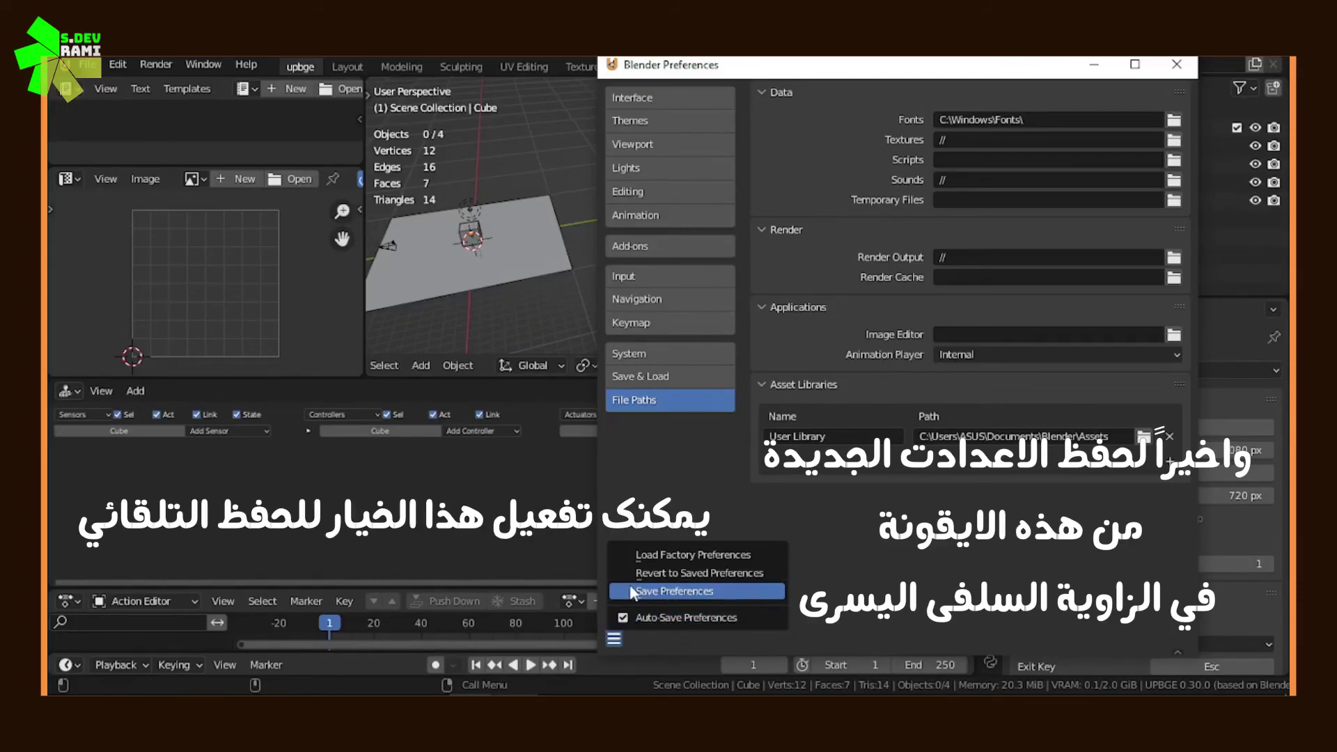
{"action": "left_click", "coordinate": [709, 591]}
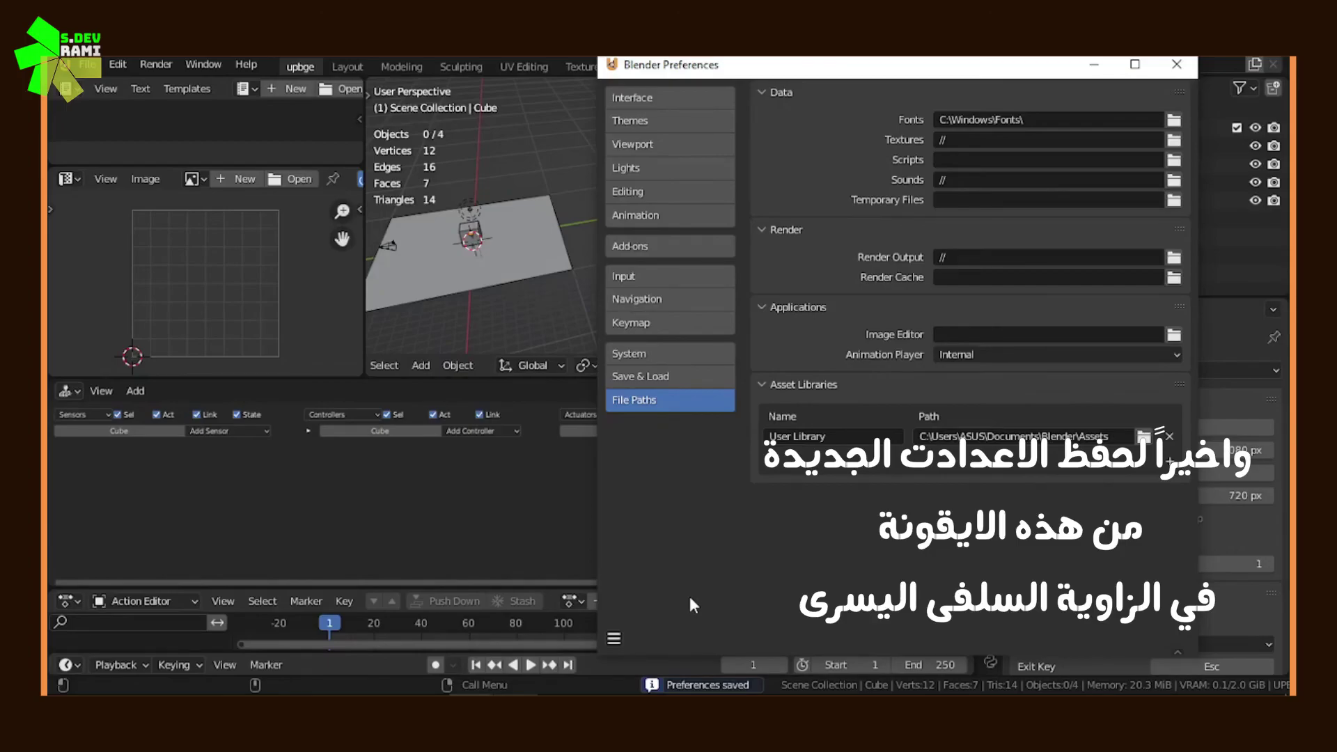
{"action": "left_click", "coordinate": [1178, 64]}
{"action": "middle_click_drag", "start_coordinate": [776, 290], "coordinate": [635, 242]}
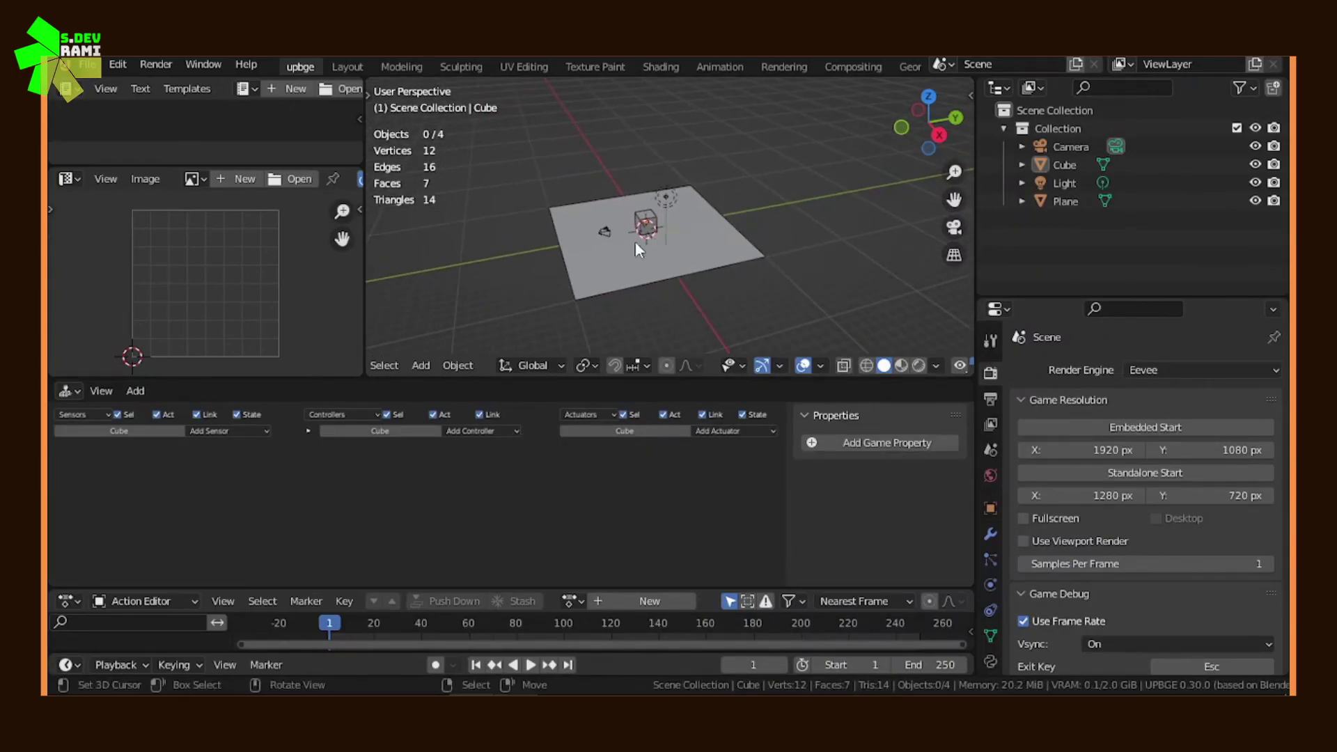